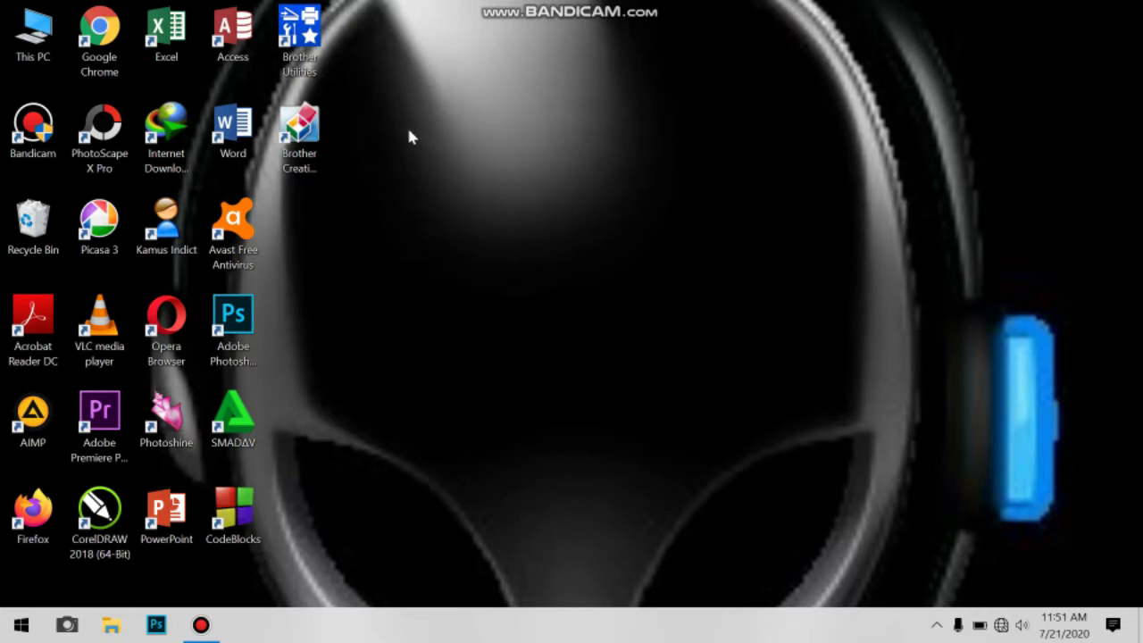
- Open Microsoft Access and create a blank database named Database1.accdb in the Documents folder
{"action": "double_click", "coordinate": [230, 53]}
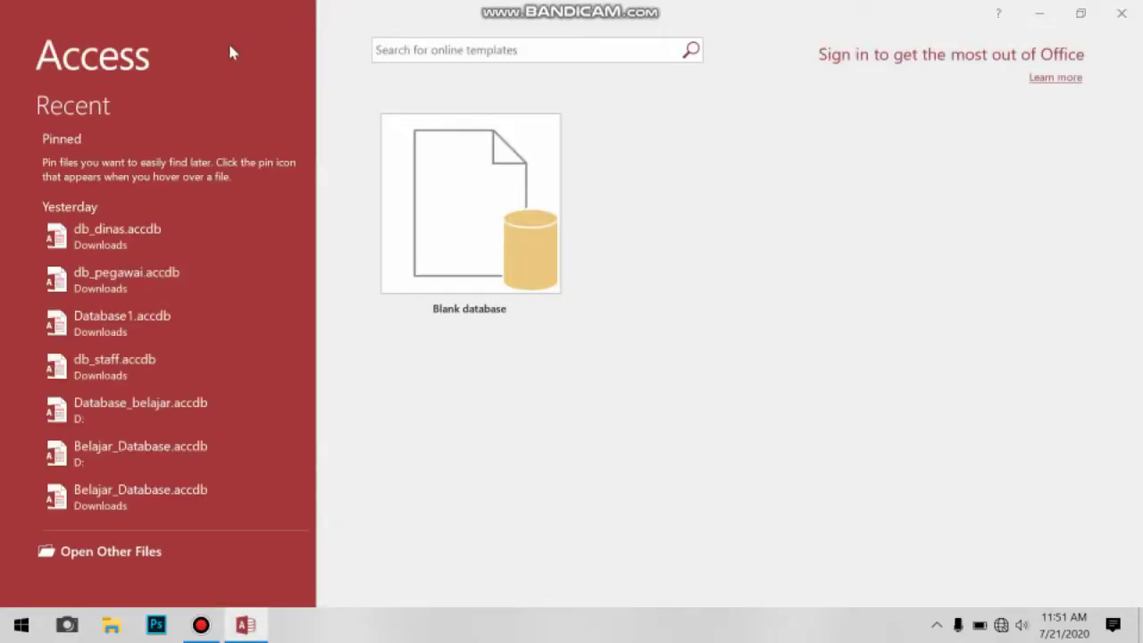
{"action": "left_click", "coordinate": [464, 200]}
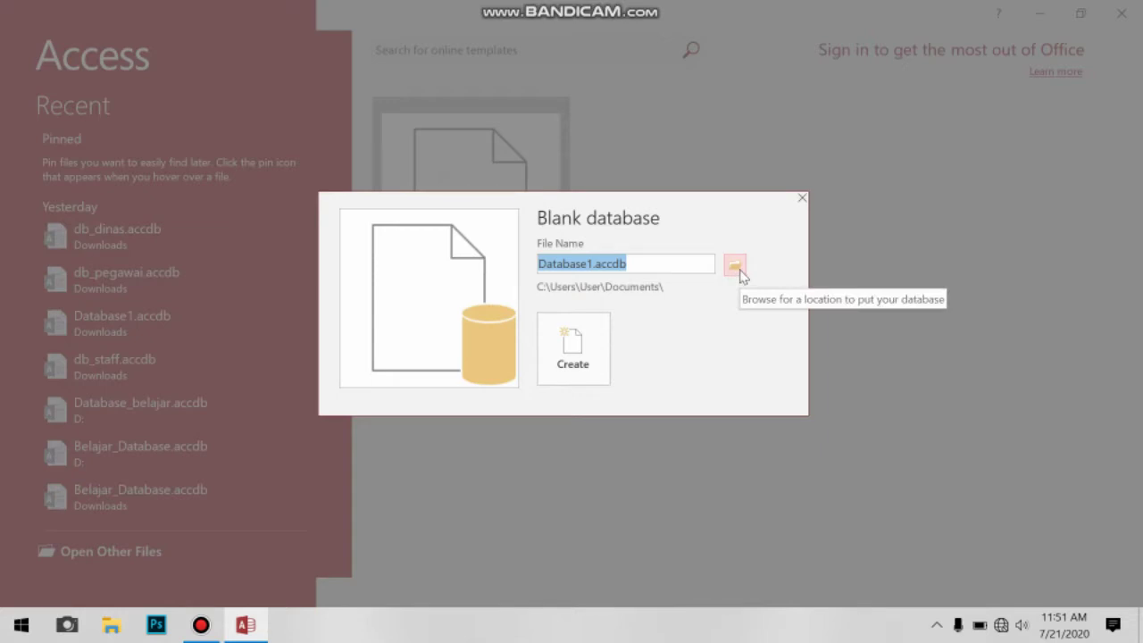
{"action": "left_click", "coordinate": [738, 270]}
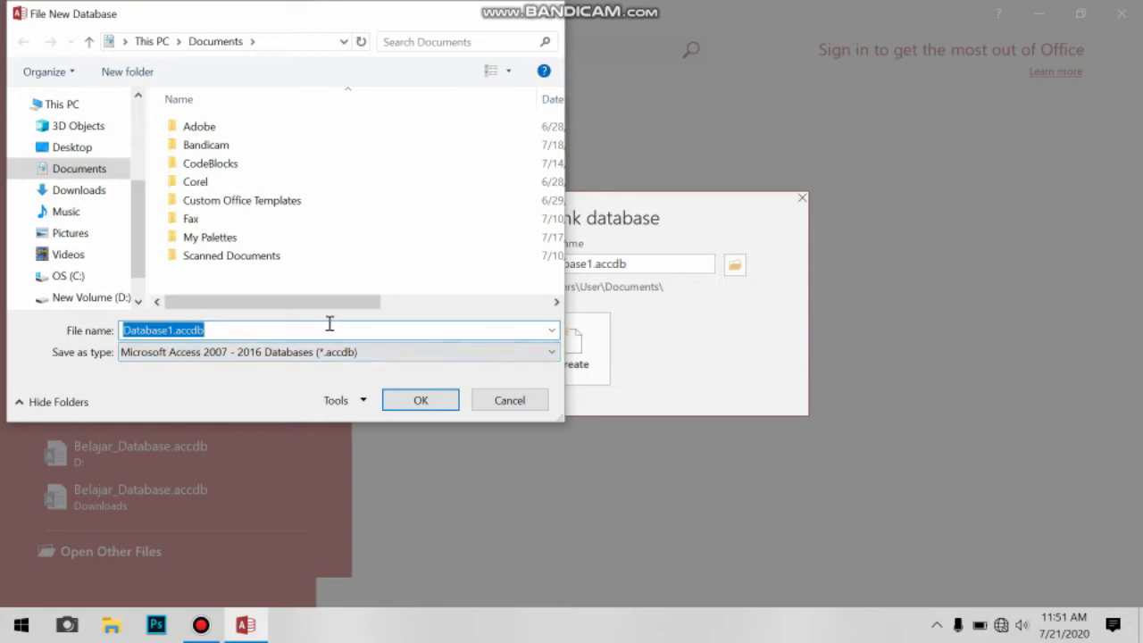
{"action": "left_click", "coordinate": [427, 401]}
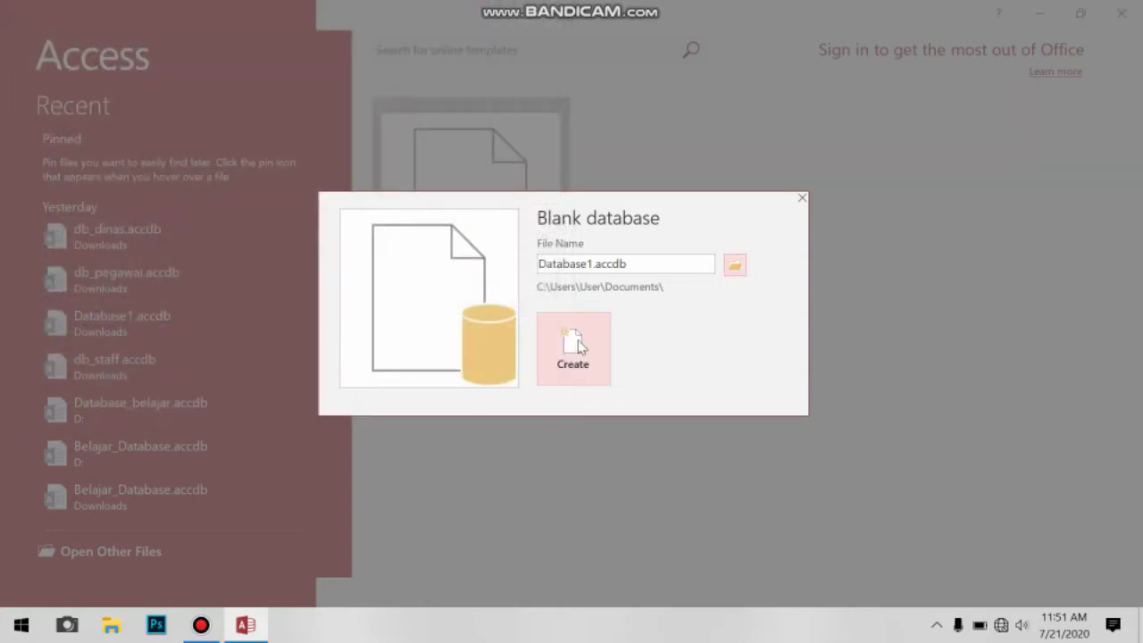
{"action": "left_click", "coordinate": [576, 347]}
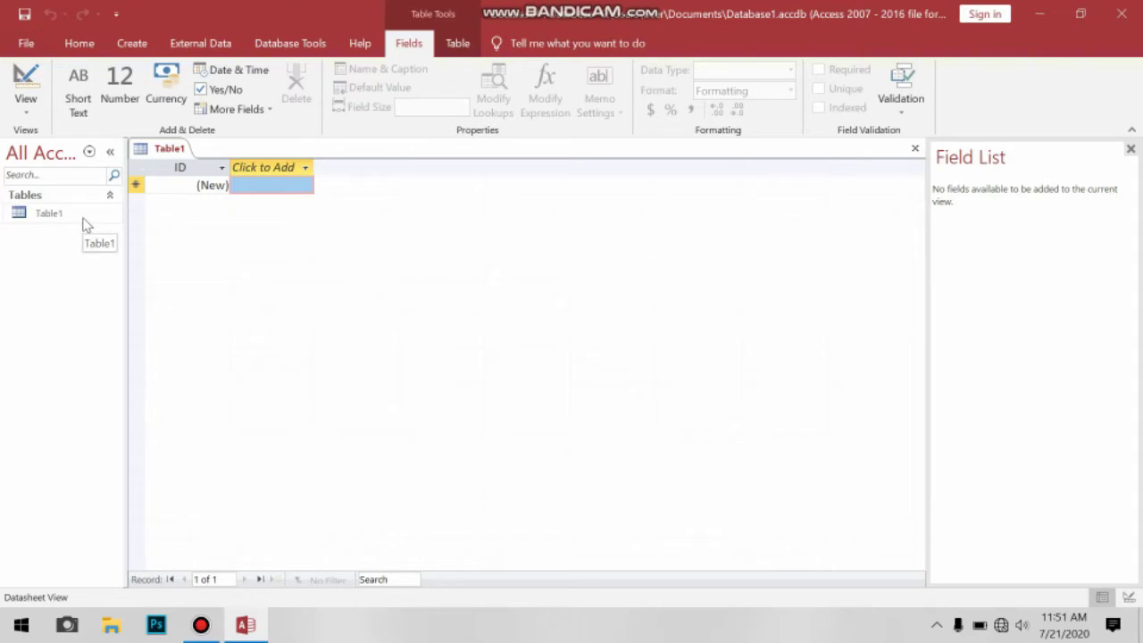
- Switch the new table to Design View, saving it under the name Table1
{"action": "left_click", "coordinate": [27, 103]}
{"action": "left_click", "coordinate": [50, 179]}
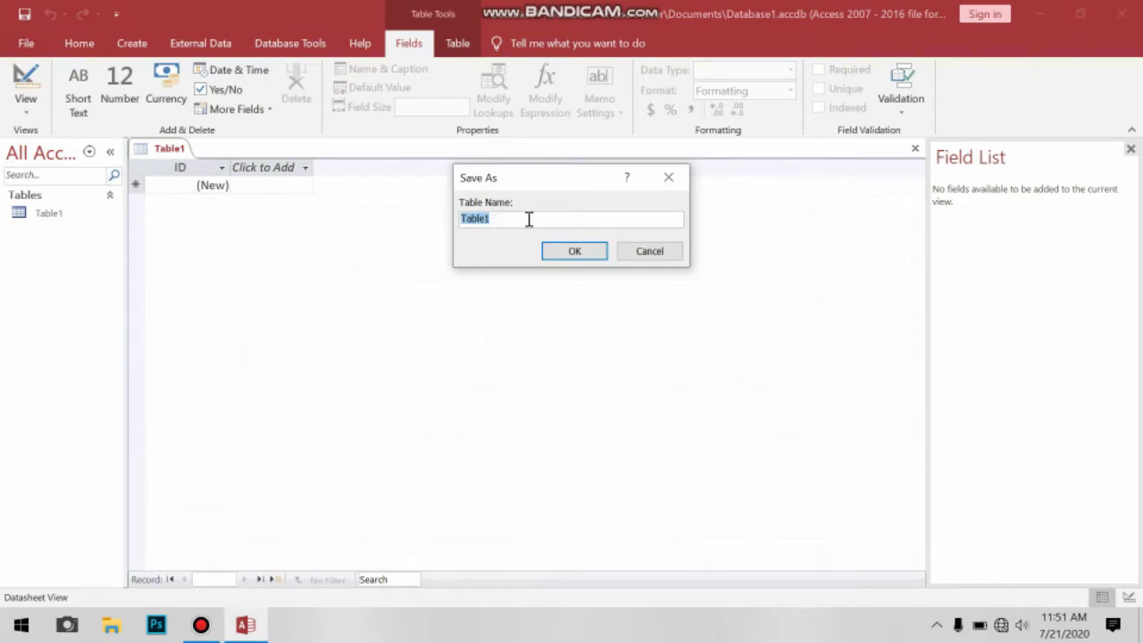
{"action": "left_click", "coordinate": [575, 251]}
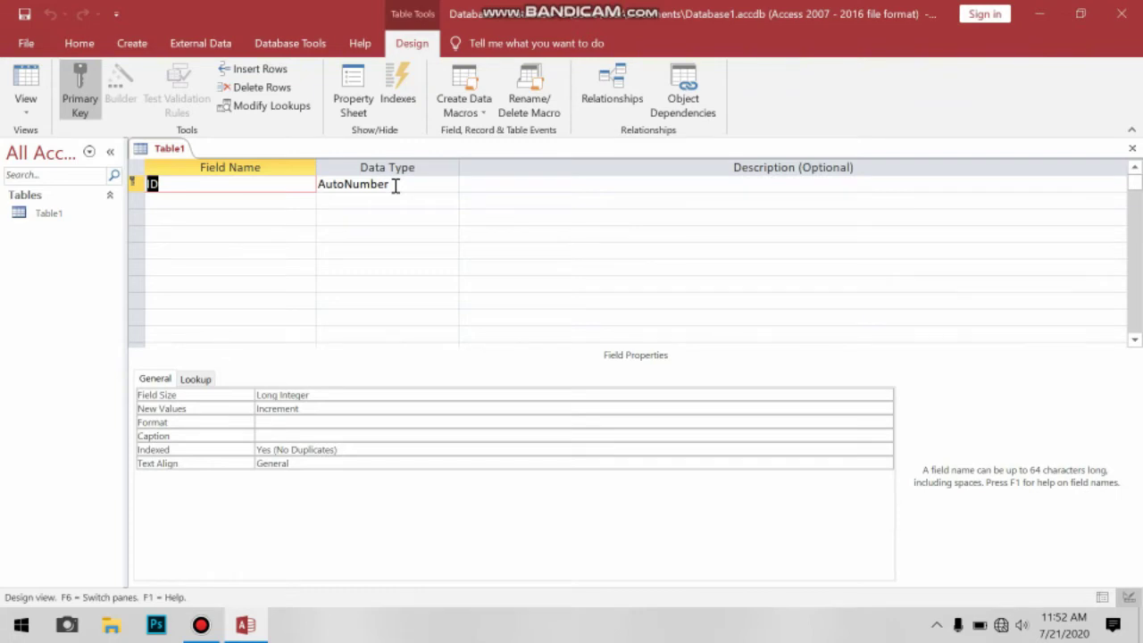
- Add the fields Nama, Tanggal Lahir, Agama and Jenis Kelamin below the ID field
{"action": "left_click", "coordinate": [277, 201]}
{"action": "type", "text": "Nama"}
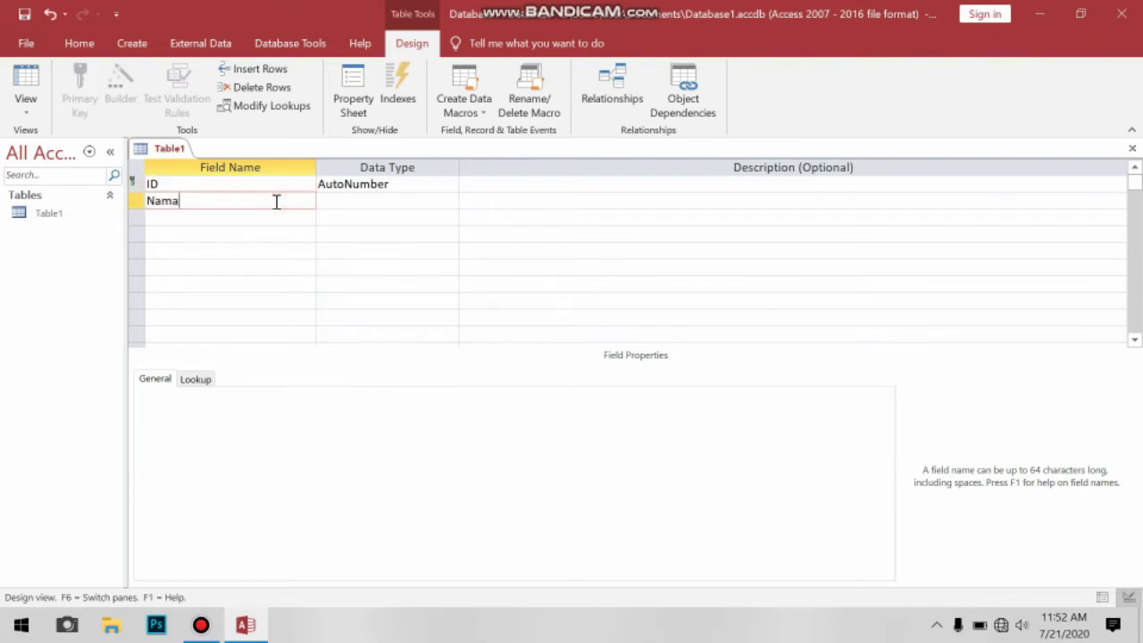
{"action": "key", "text": "Down"}
{"action": "type", "text": "T"}
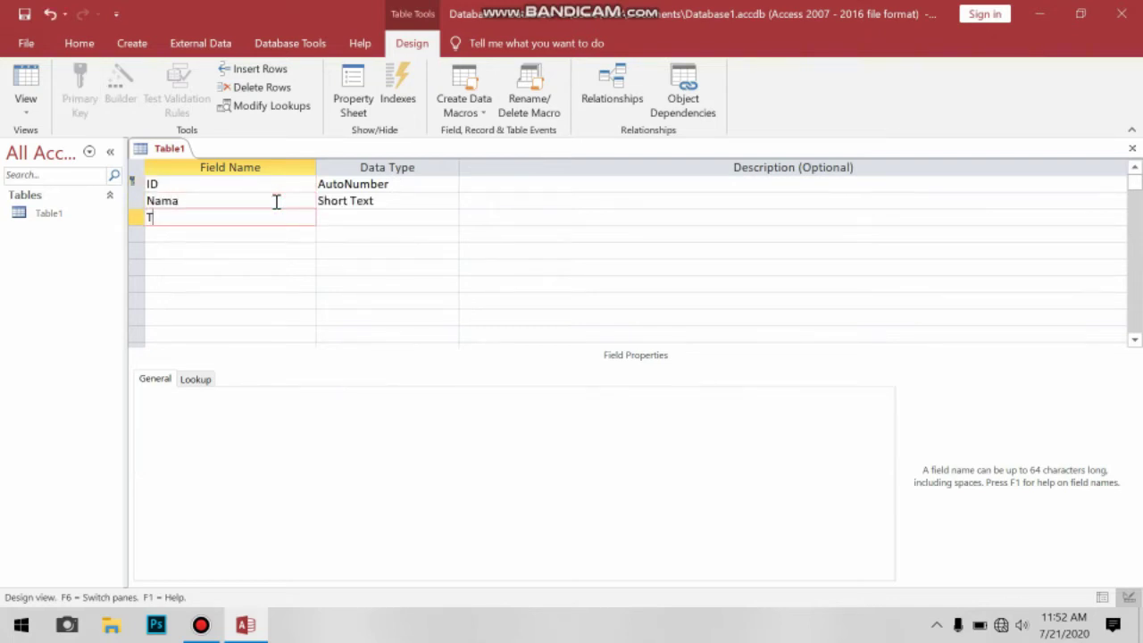
{"action": "type", "text": "anggal Lahir"}
{"action": "key", "text": "Tab"}
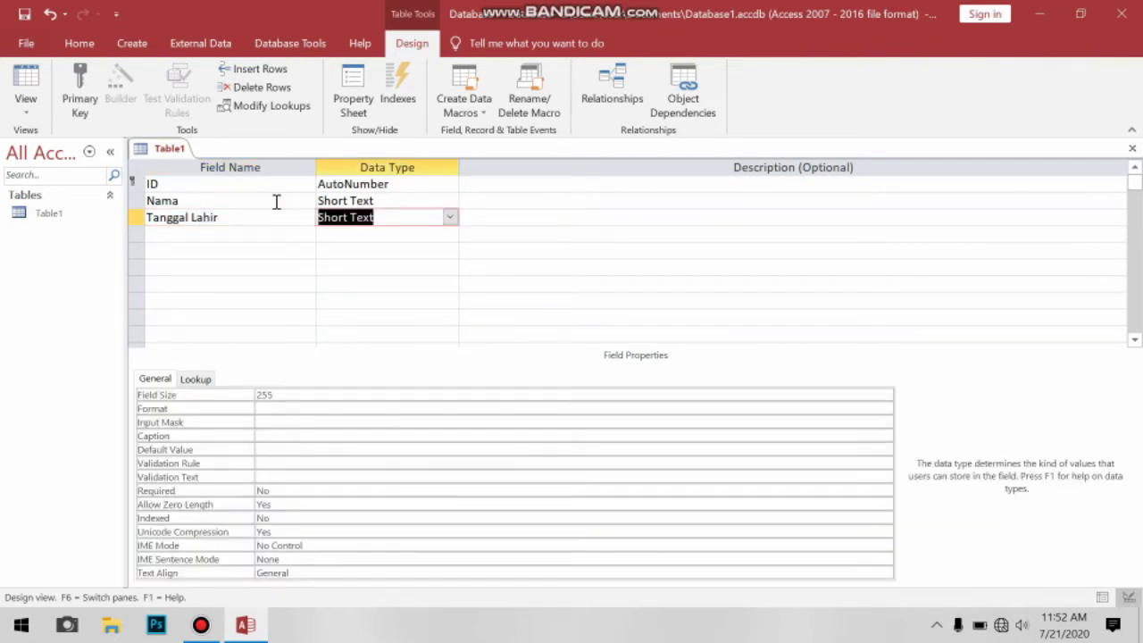
{"action": "left_click", "coordinate": [215, 234]}
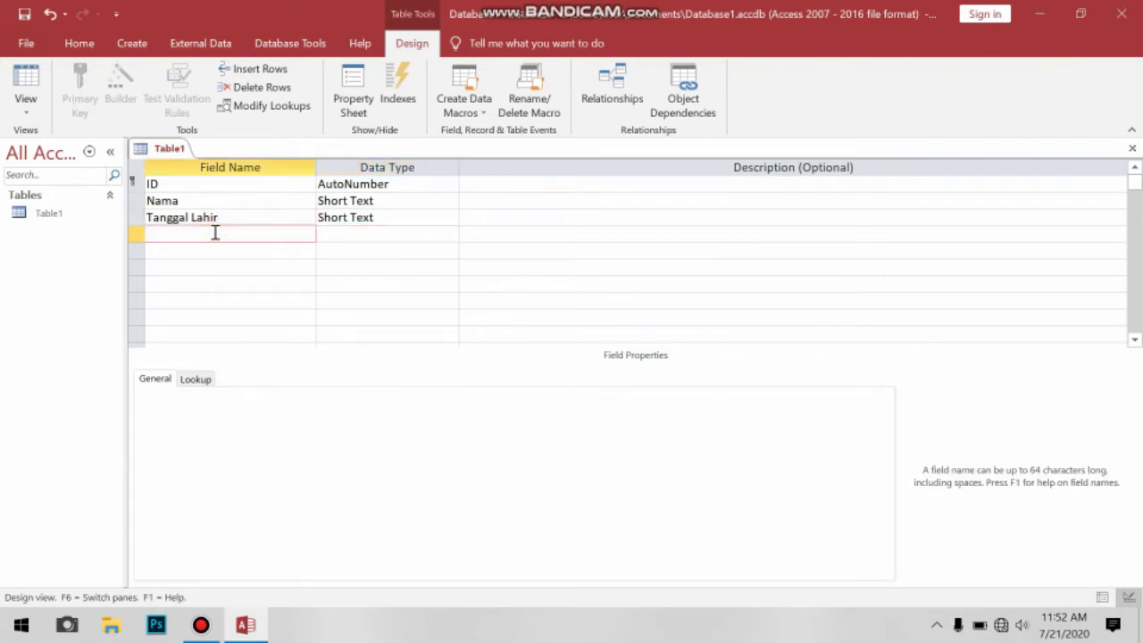
{"action": "type", "text": "Agama"}
{"action": "key", "text": "Down"}
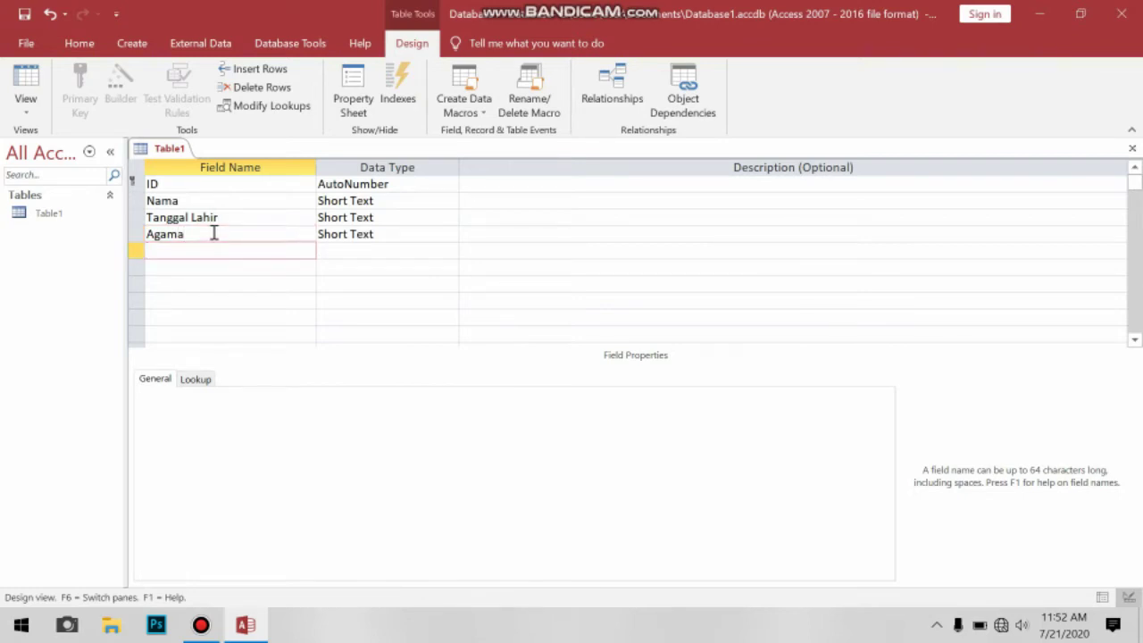
{"action": "type", "text": "Jenis Kelamin"}
- Set the data type of Nama to Long Text and of Tanggal Lahir to Date/Time
{"action": "left_click", "coordinate": [399, 201]}
{"action": "left_click", "coordinate": [449, 201]}
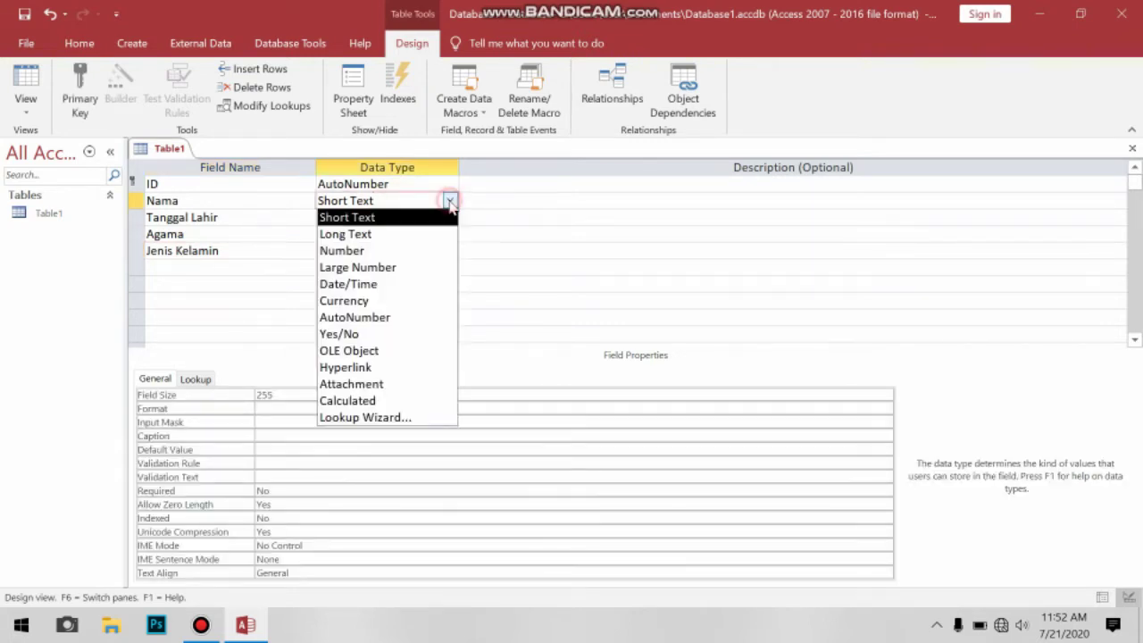
{"action": "left_click", "coordinate": [434, 234]}
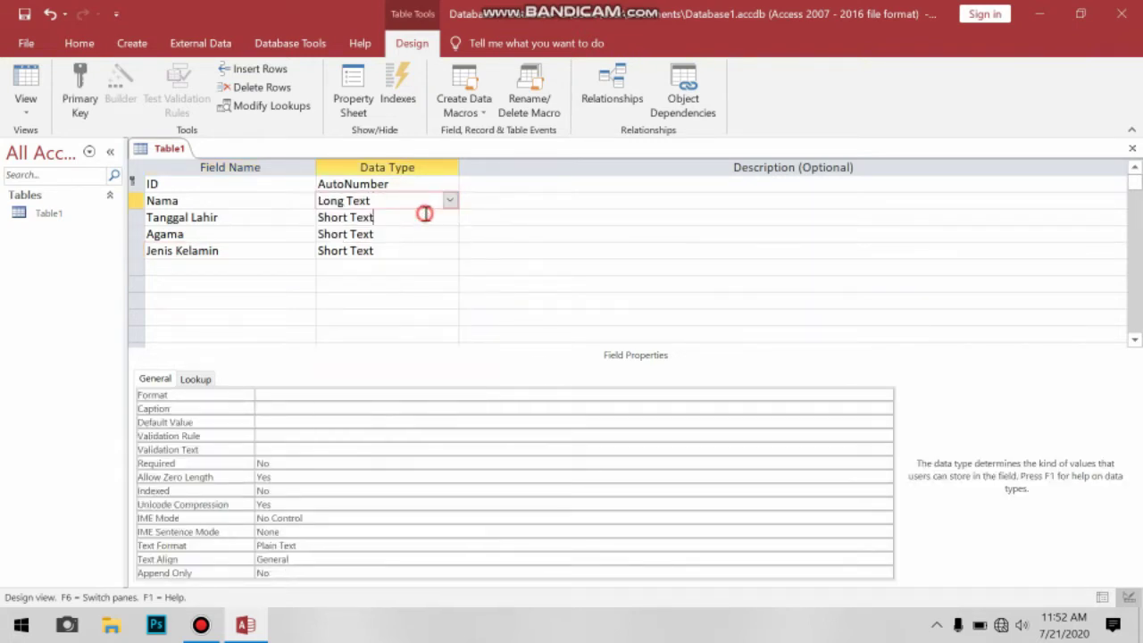
{"action": "left_click", "coordinate": [424, 214]}
{"action": "left_click", "coordinate": [450, 218]}
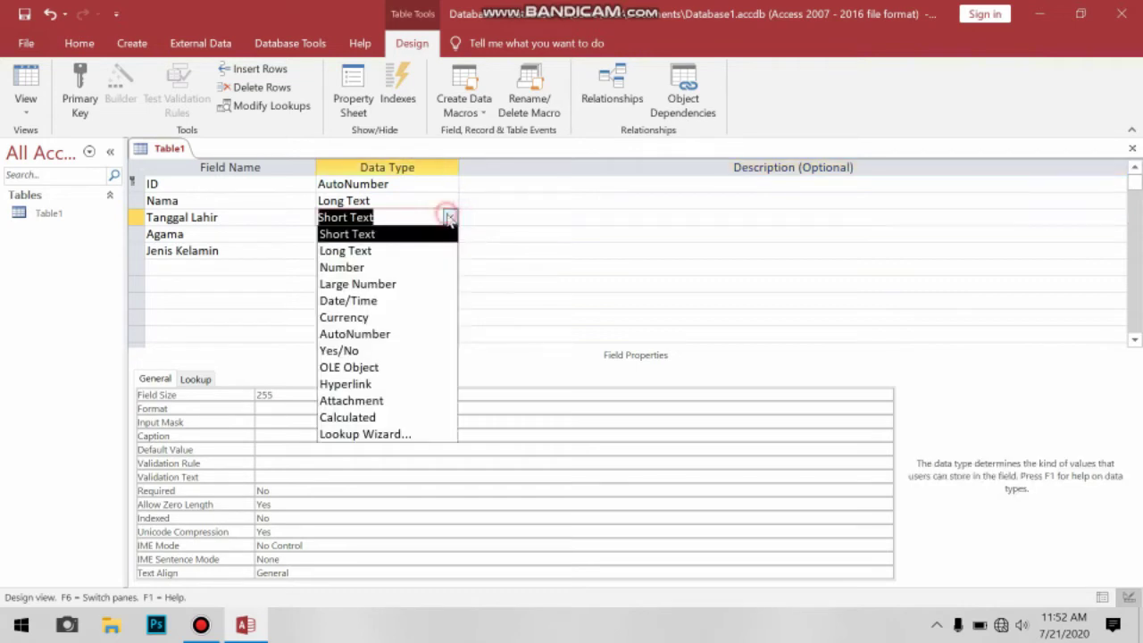
{"action": "left_click", "coordinate": [449, 218]}
{"action": "left_click", "coordinate": [448, 216]}
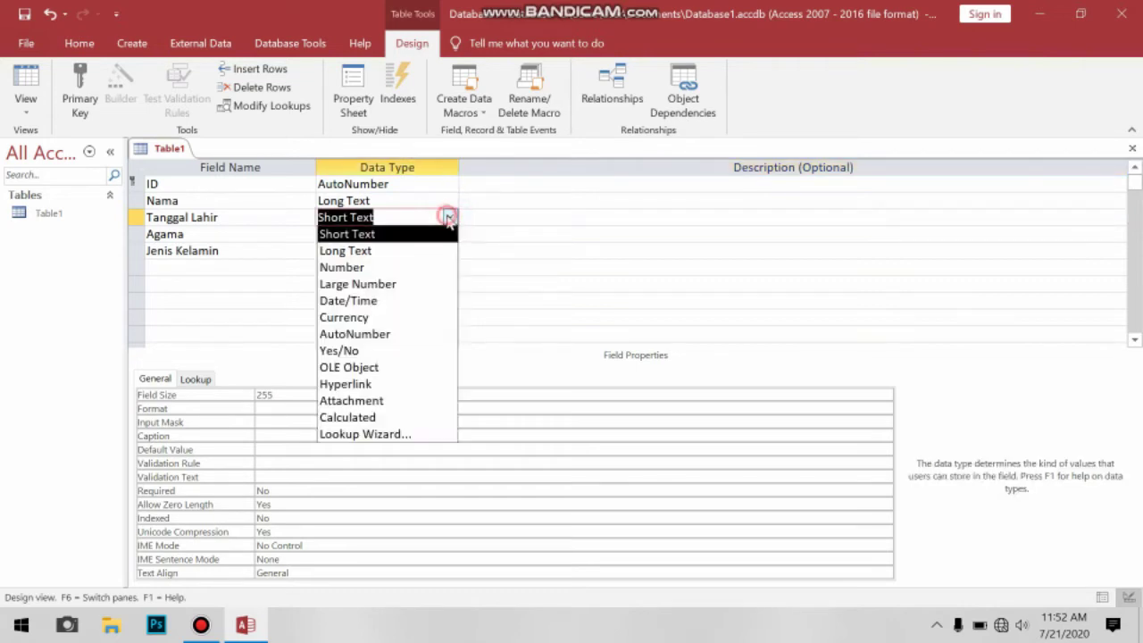
{"action": "left_click", "coordinate": [407, 304]}
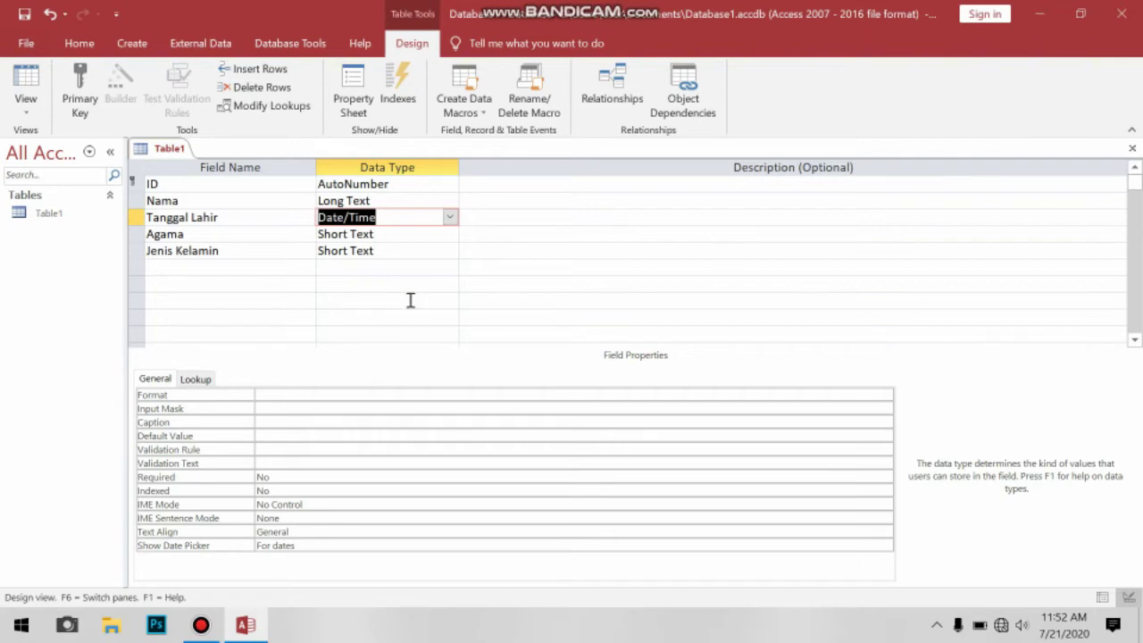
- Set the data type of both the Agama and Jenis Kelamin fields to Long Text
{"action": "left_click", "coordinate": [411, 234]}
{"action": "left_click", "coordinate": [449, 234]}
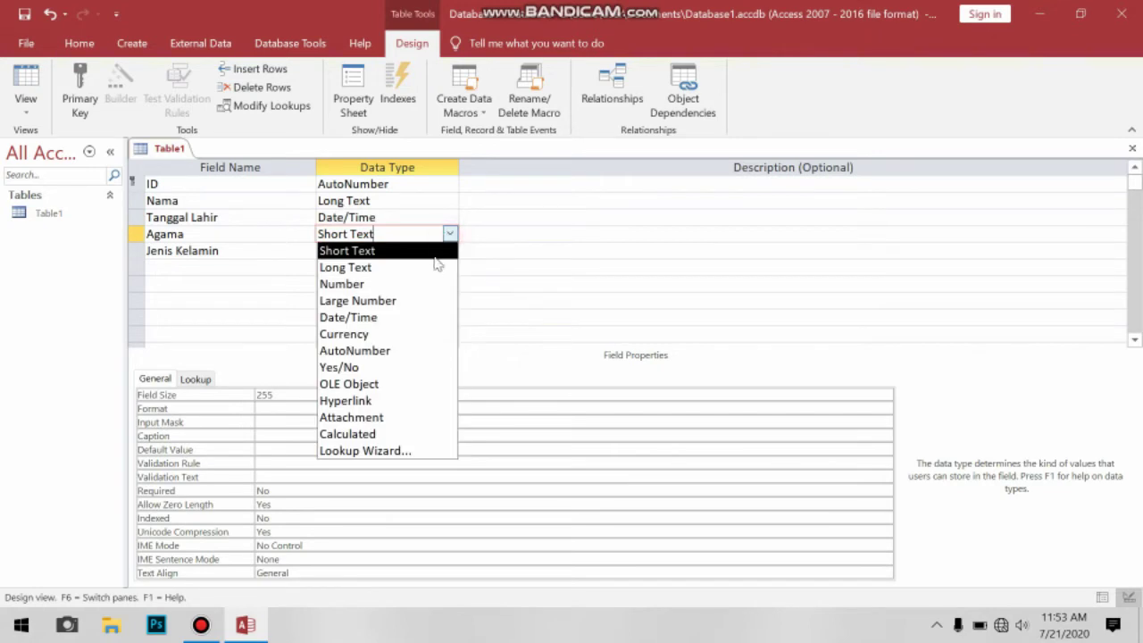
{"action": "left_click", "coordinate": [433, 267]}
{"action": "left_click", "coordinate": [432, 251]}
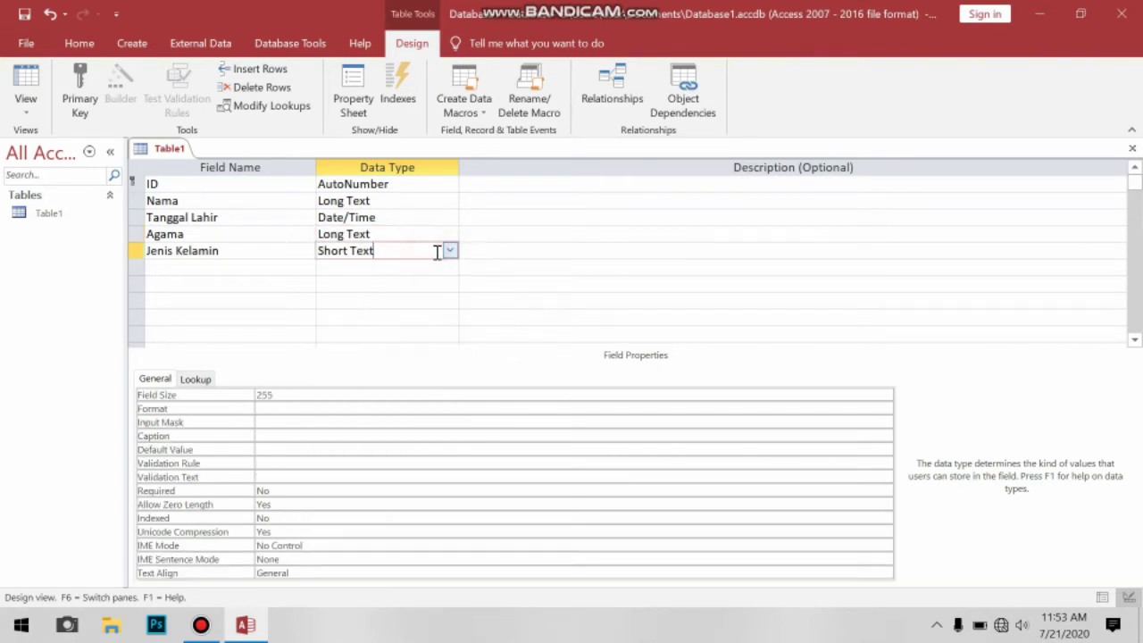
{"action": "left_click", "coordinate": [449, 251]}
{"action": "left_click", "coordinate": [434, 279]}
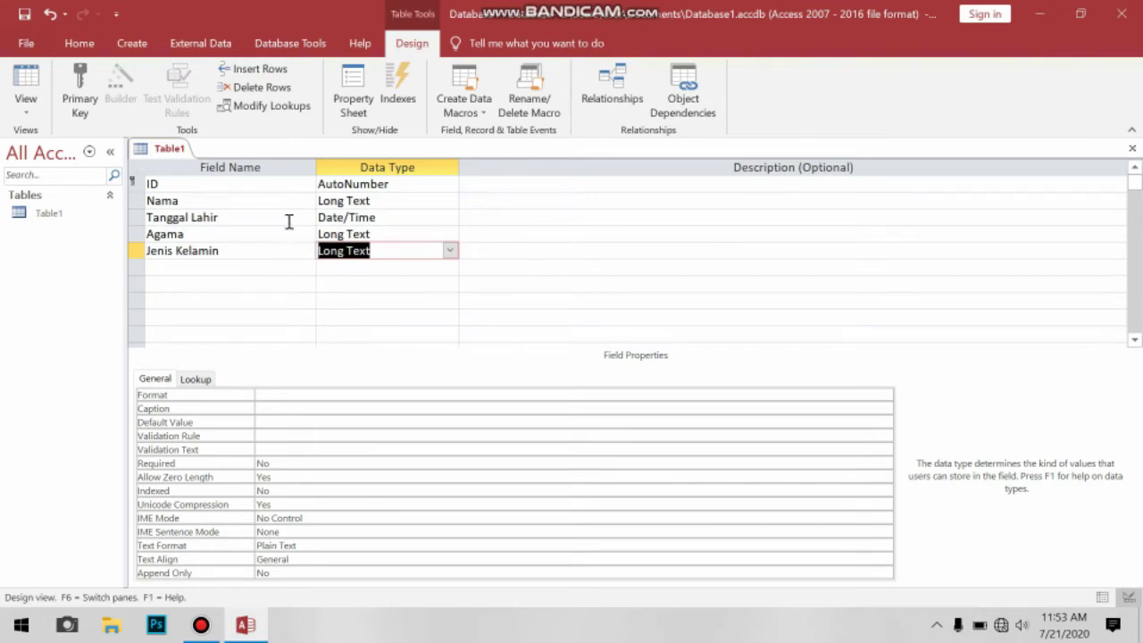
- Save Table1's design and switch the table to Datasheet View
{"action": "left_click", "coordinate": [27, 102]}
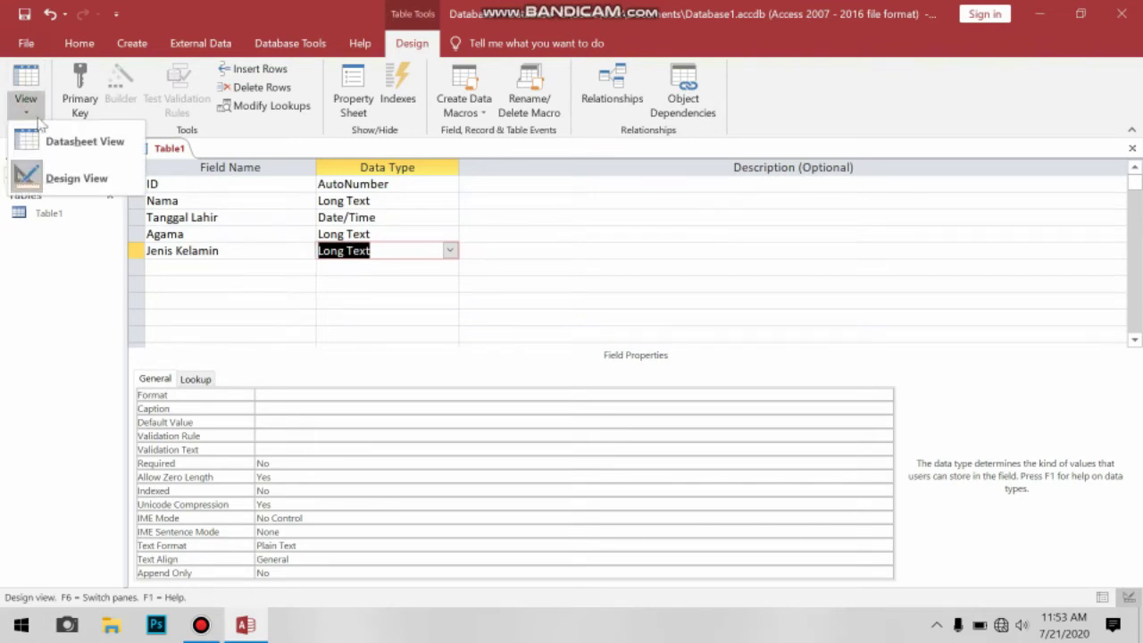
{"action": "left_click", "coordinate": [50, 145]}
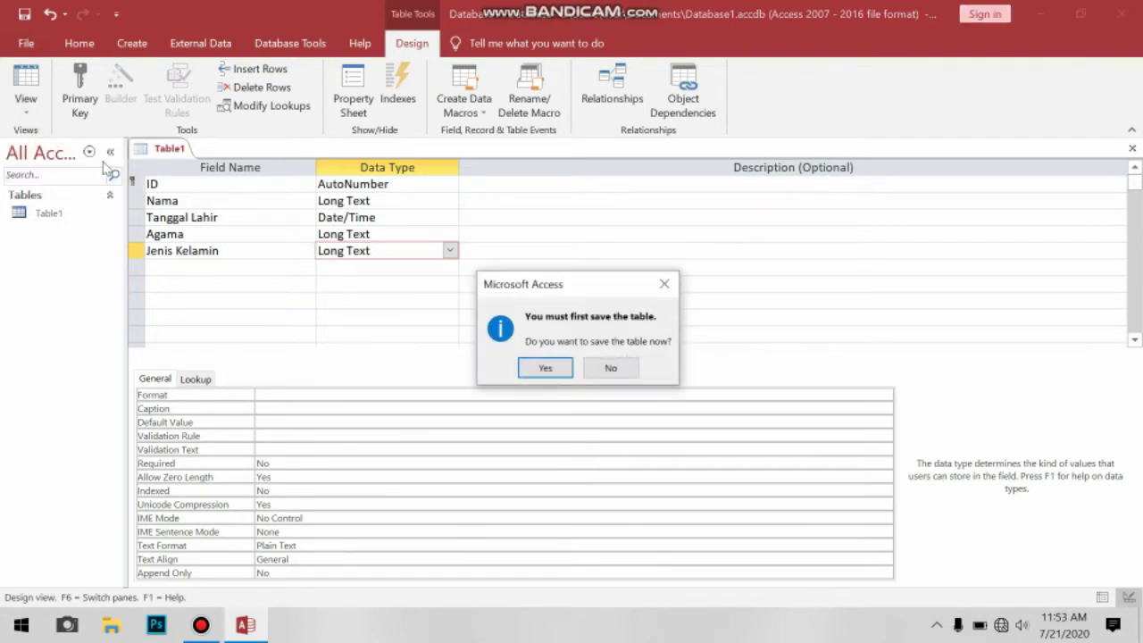
{"action": "left_click", "coordinate": [545, 370]}
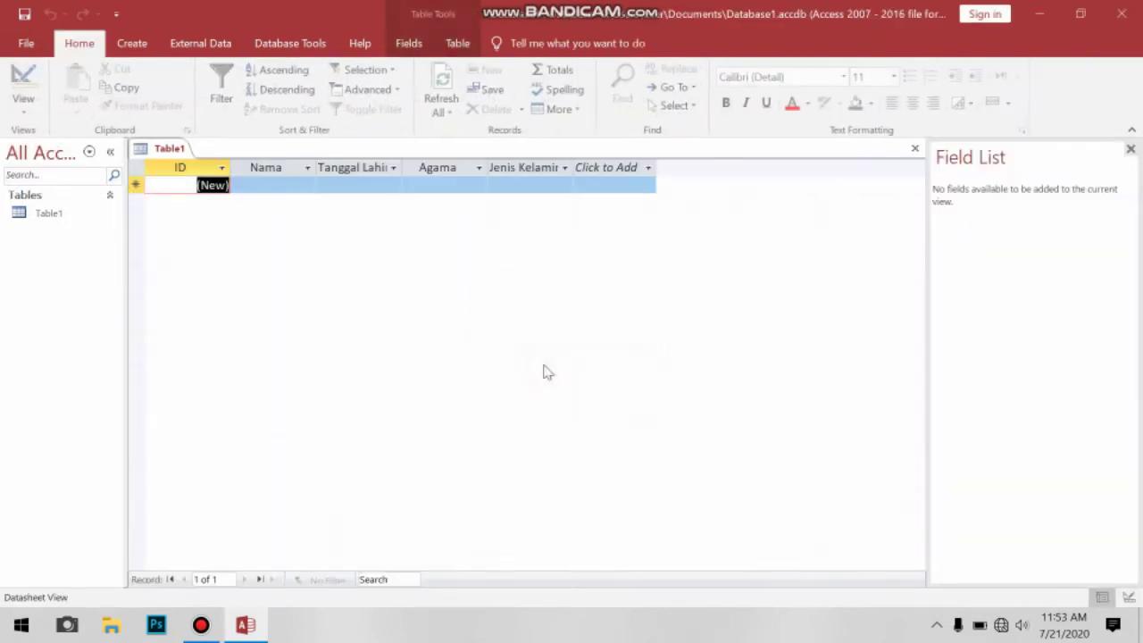
- Fill in the first record with the person's name, date of birth, Agama Islam and Jenis Kelamin Laki-Laki
{"action": "left_click", "coordinate": [286, 187]}
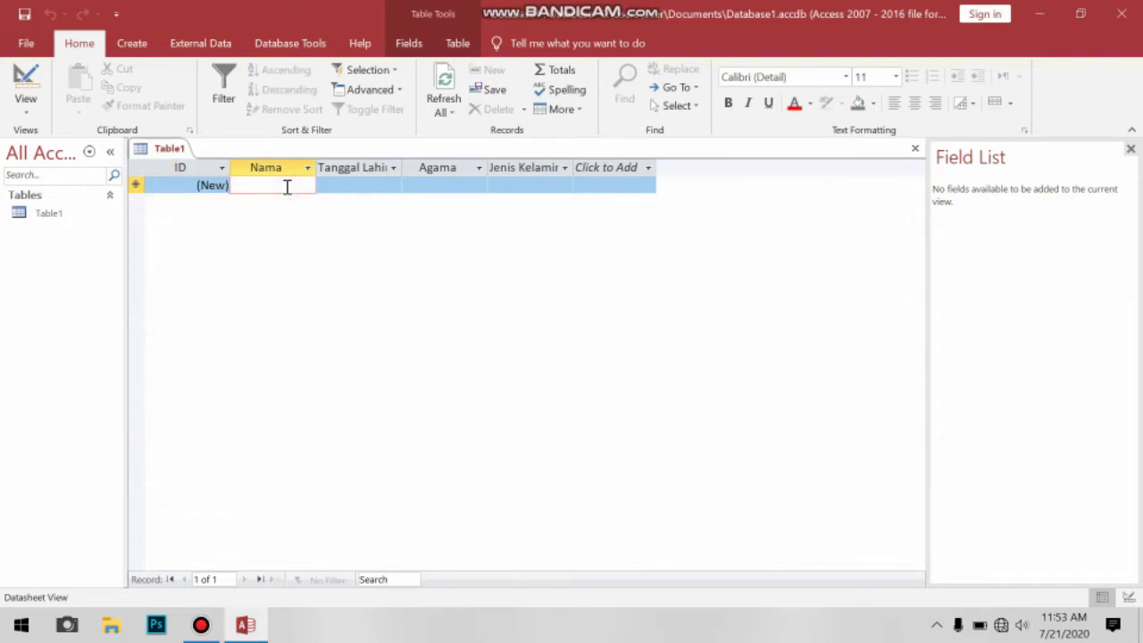
{"action": "type", "text": "Niko"}
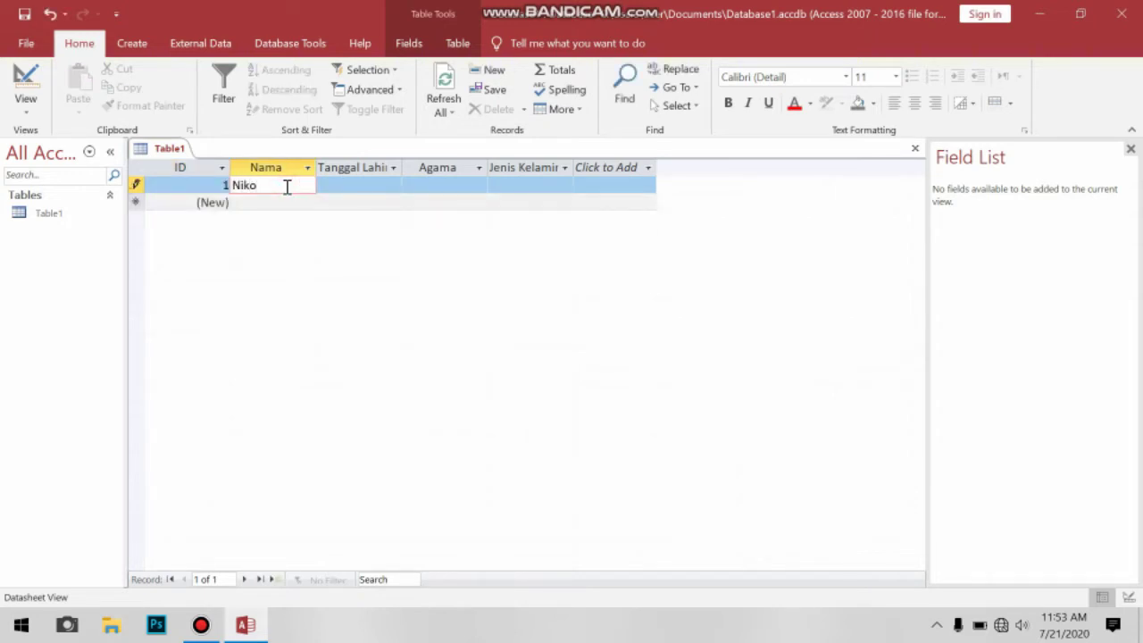
{"action": "key", "text": "Tab"}
{"action": "type", "text": "23"}
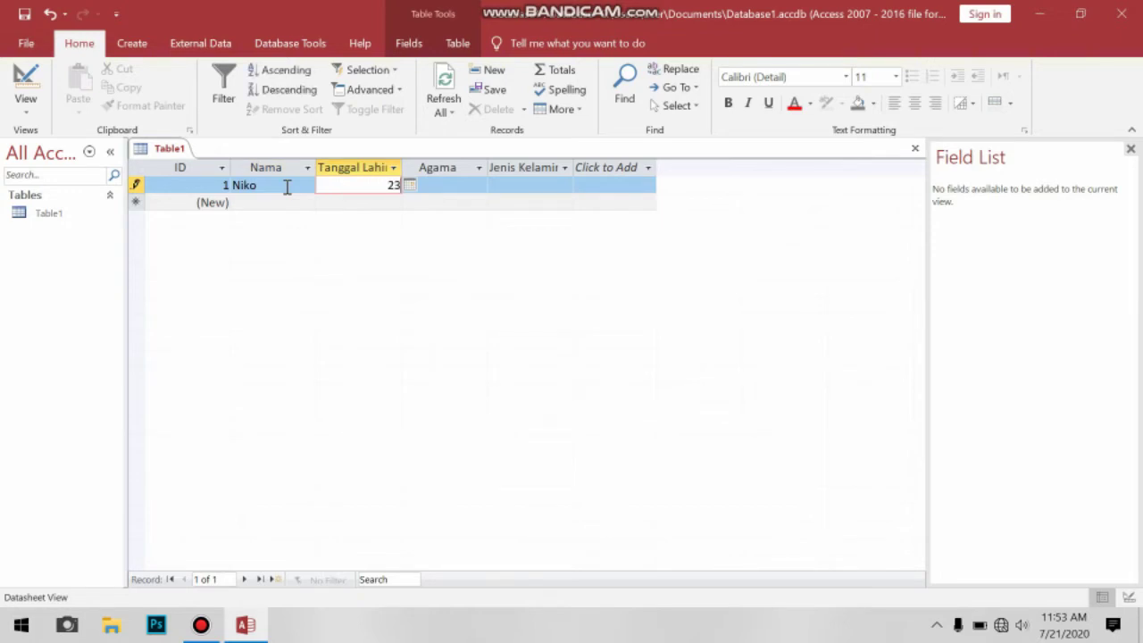
{"action": "type", "text": "/04/2000"}
{"action": "key", "text": "Tab"}
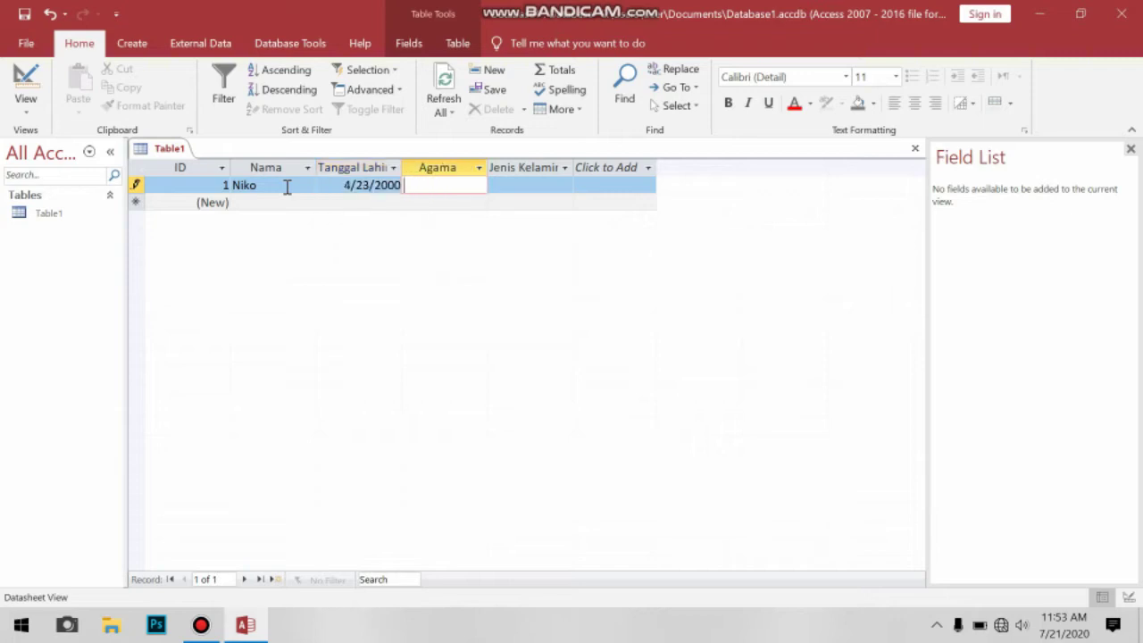
{"action": "type", "text": "Isl"}
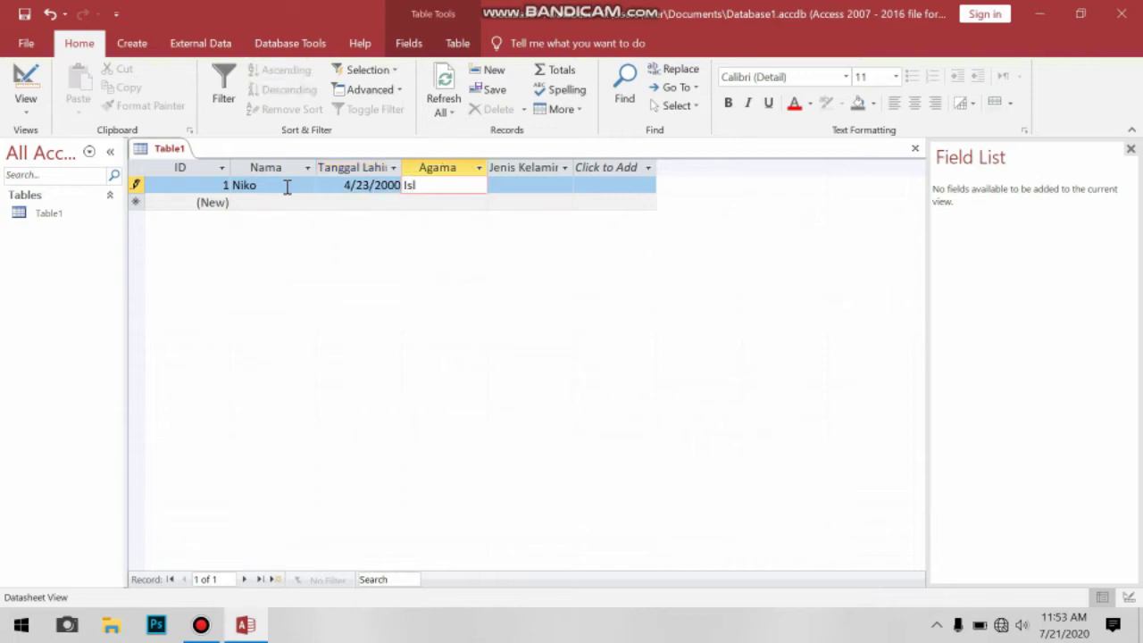
{"action": "type", "text": "am"}
{"action": "key", "text": "Tab"}
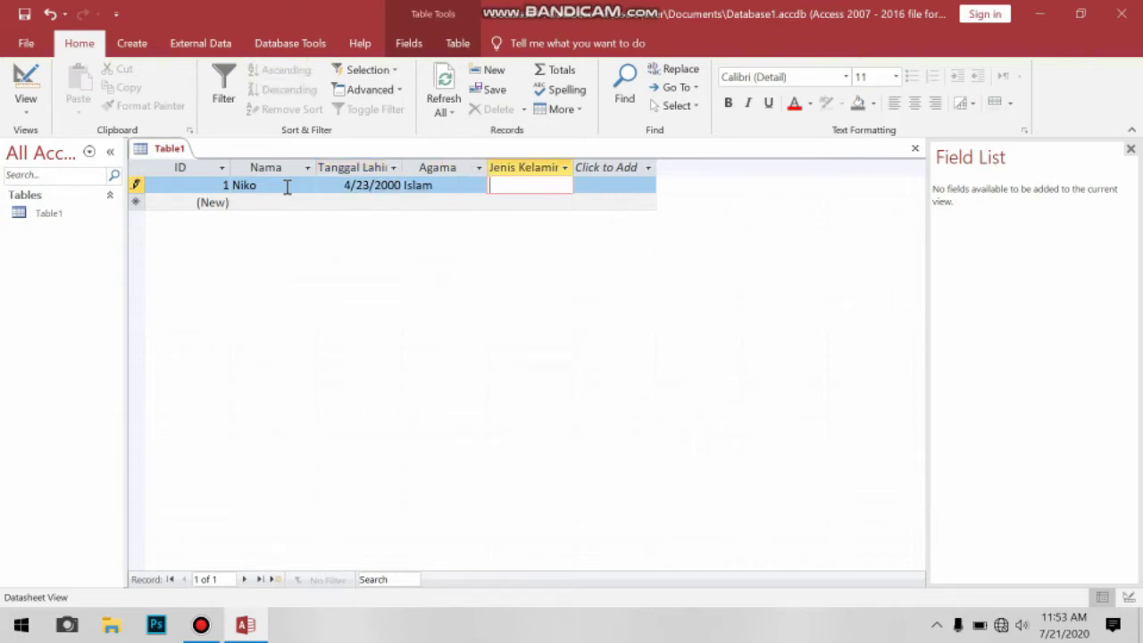
{"action": "type", "text": "Laki-Laki"}
{"action": "key", "text": "Tab"}
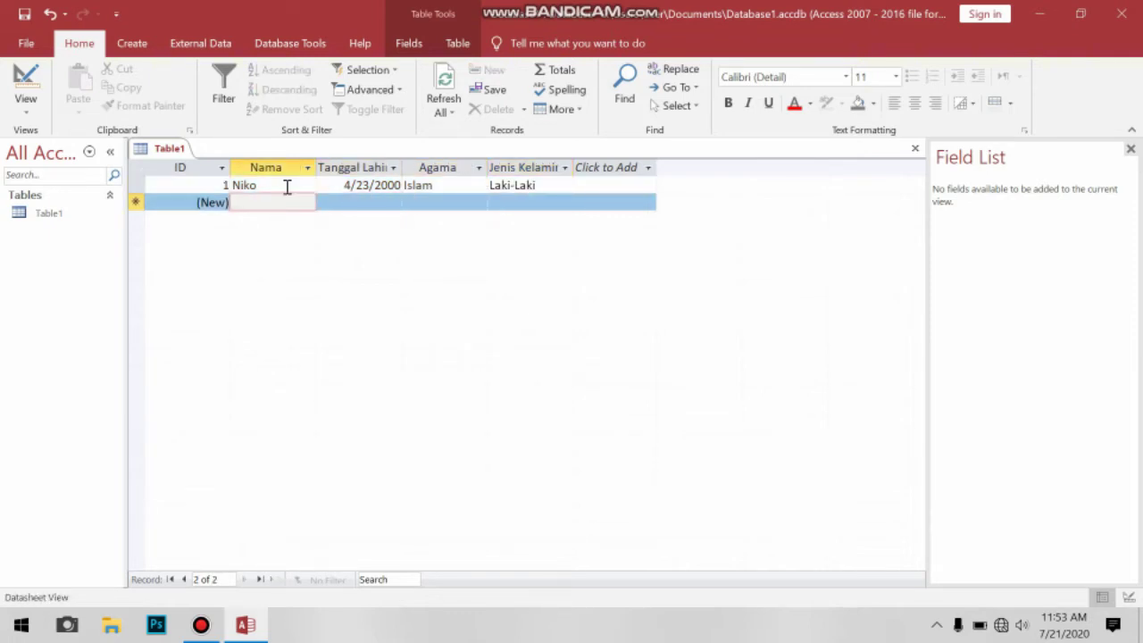
- Fill in the second record with the person's name, date of birth, Agama Islam and Jenis Kelamin Perempuan
{"action": "type", "text": "NUr"}
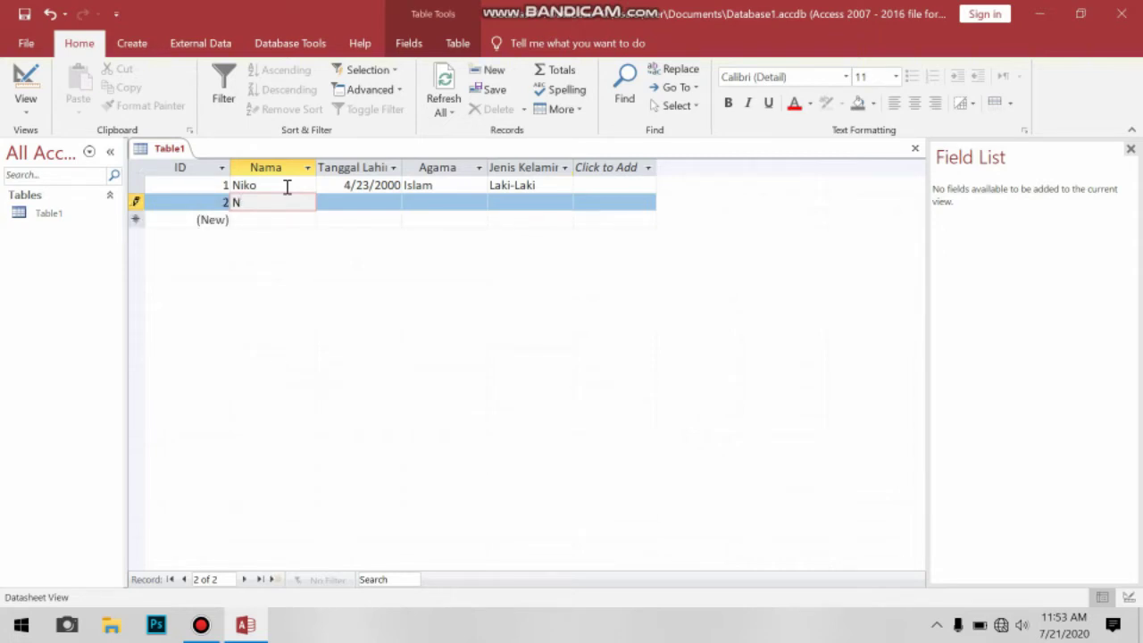
{"action": "key", "text": "BackSpace"}
{"action": "key", "text": "BackSpace"}
{"action": "type", "text": "uri"}
{"action": "key", "text": "Tab"}
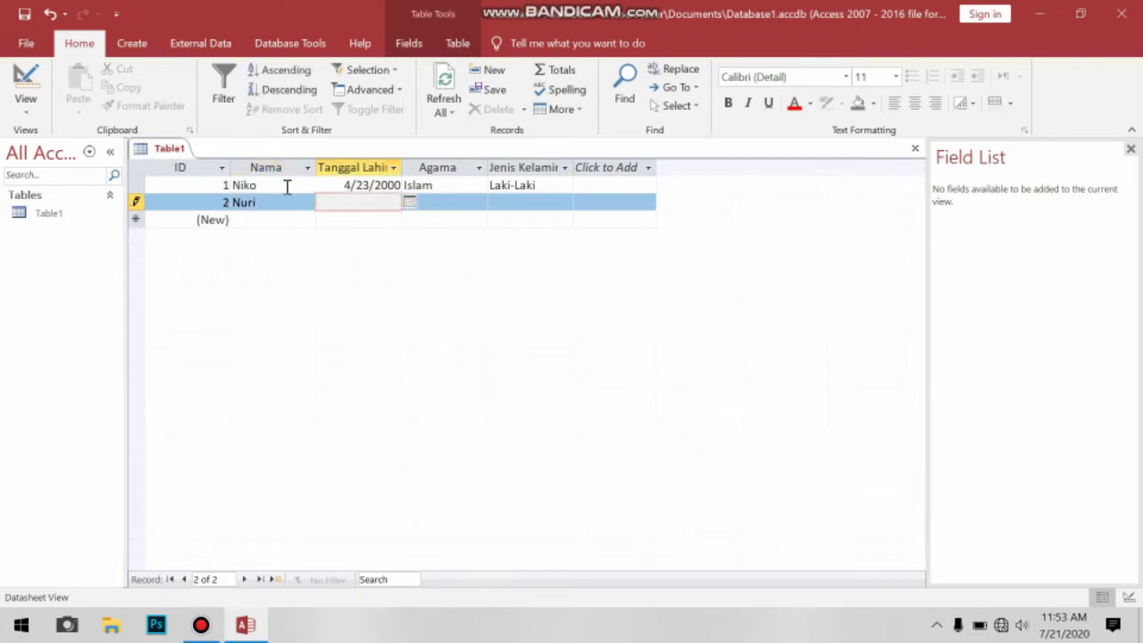
{"action": "type", "text": "03/01/2000"}
{"action": "key", "text": "Tab"}
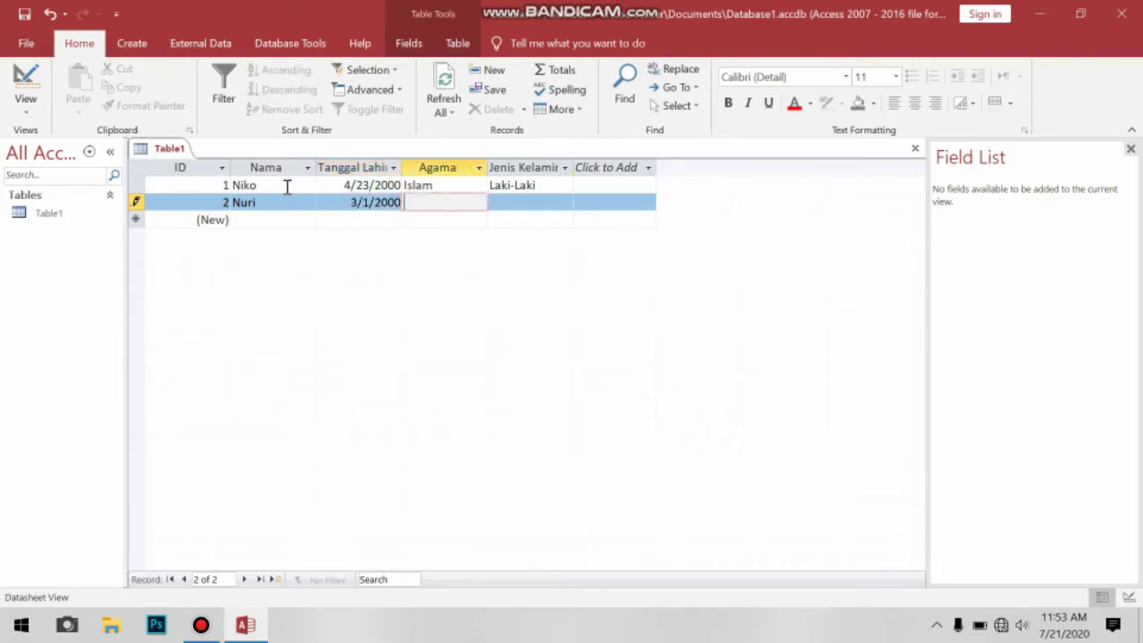
{"action": "type", "text": "Islam"}
{"action": "key", "text": "Tab"}
{"action": "type", "text": "Perempuan"}
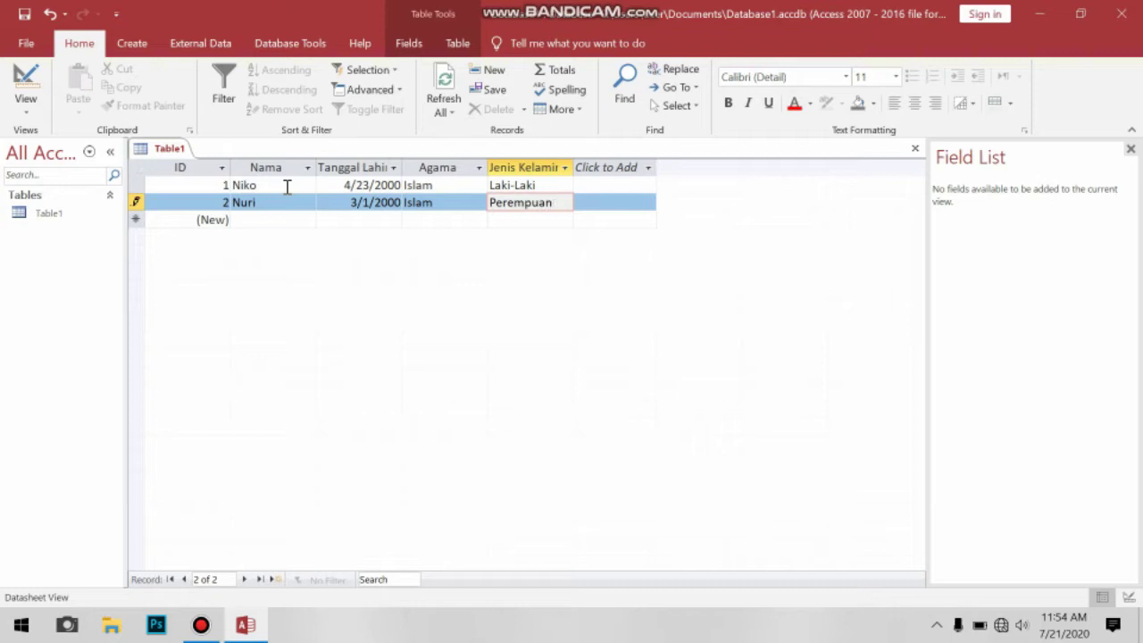
{"action": "left_click", "coordinate": [223, 284]}
- Create a new table, save it as Table2 and open it in Design View
{"action": "left_click", "coordinate": [132, 44]}
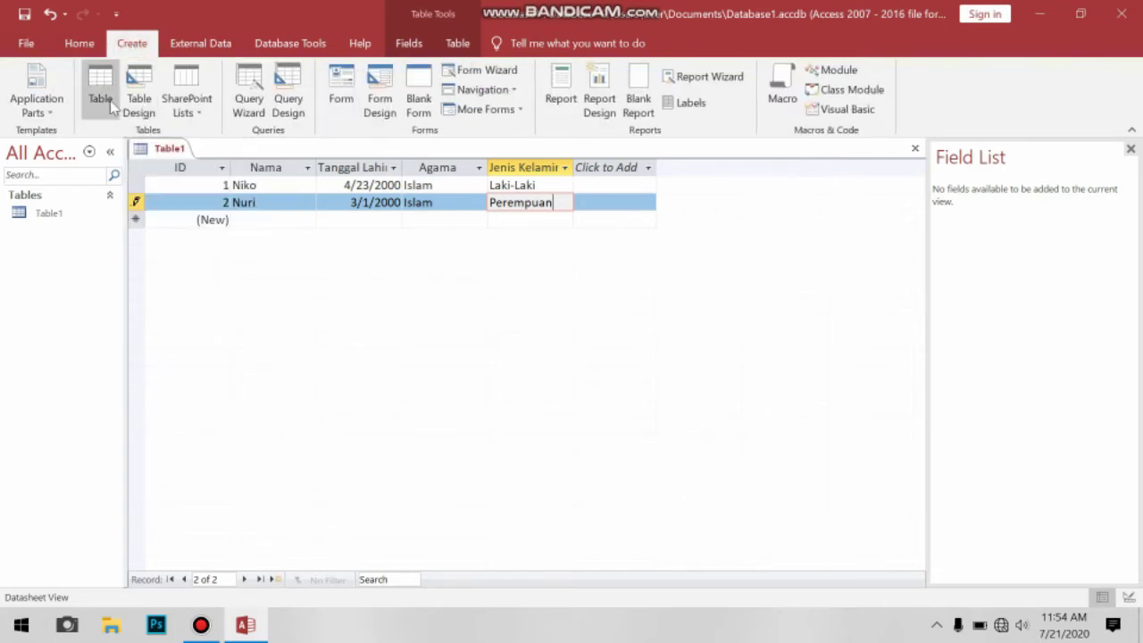
{"action": "left_click", "coordinate": [108, 99]}
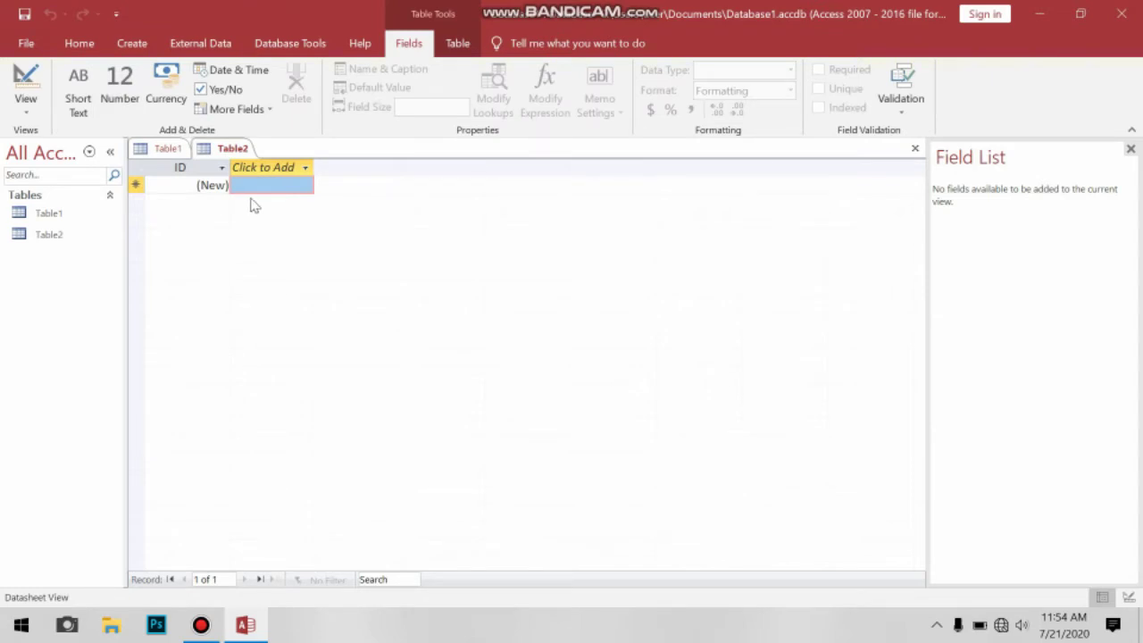
{"action": "left_click", "coordinate": [20, 114]}
{"action": "left_click", "coordinate": [49, 172]}
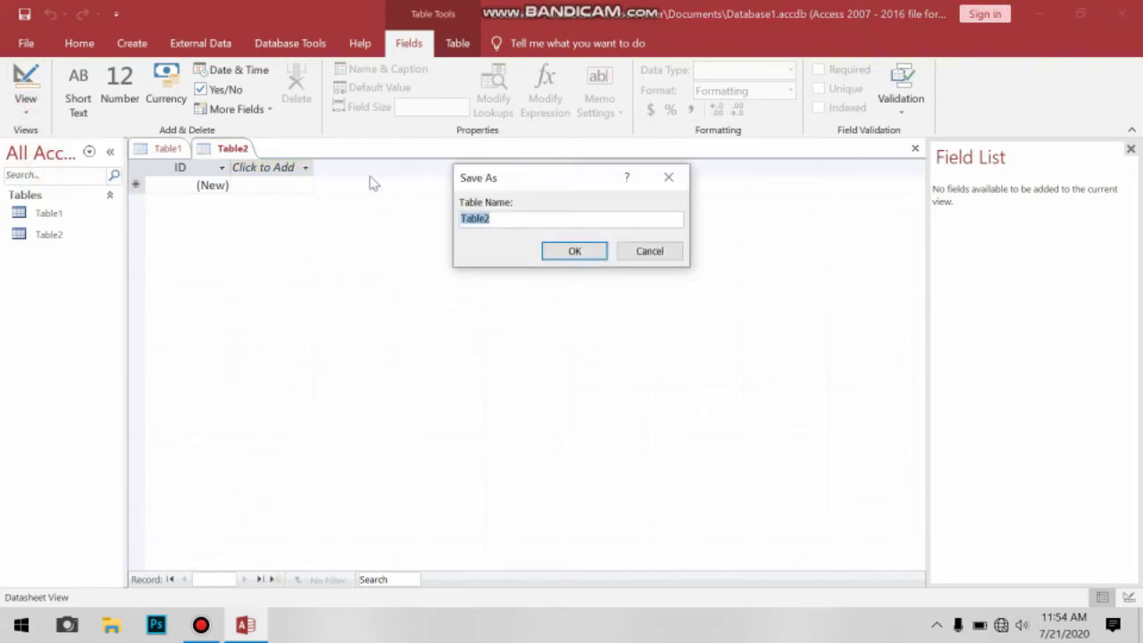
{"action": "left_click", "coordinate": [556, 256]}
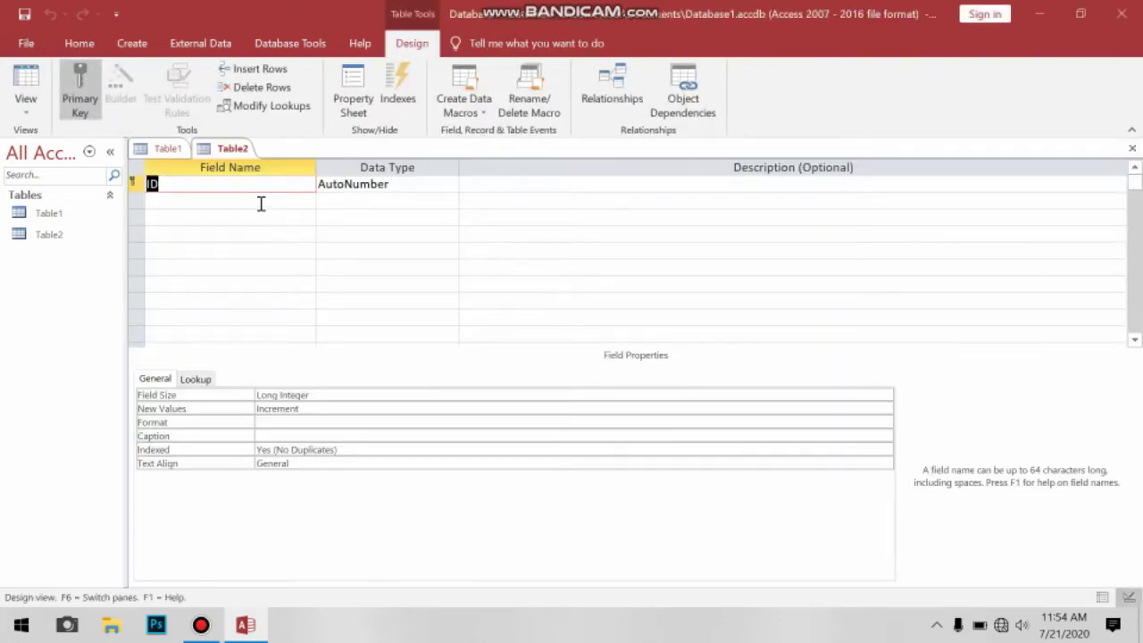
- Add the fields Nama Orang Tua, Tanggal Lahir, Agama and Jenis Kelamin below ID in Table2
{"action": "left_click", "coordinate": [260, 203]}
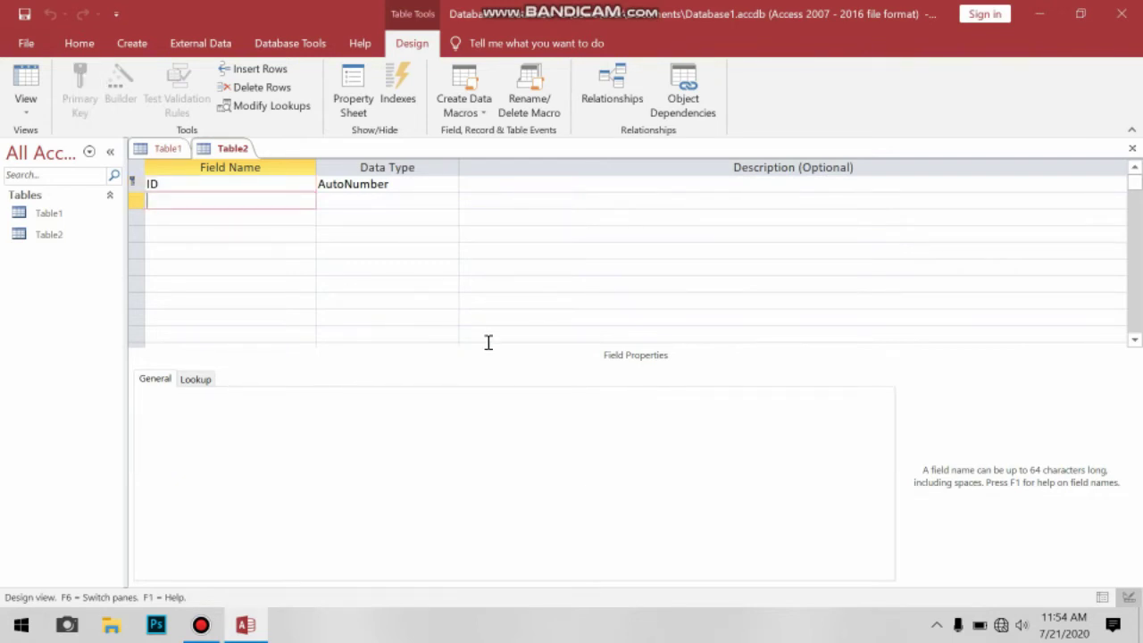
{"action": "type", "text": "Nama OrangTu"}
{"action": "key", "text": "BackSpace"}
{"action": "key", "text": "BackSpace"}
{"action": "type", "text": "Tua"}
{"action": "key", "text": "Down"}
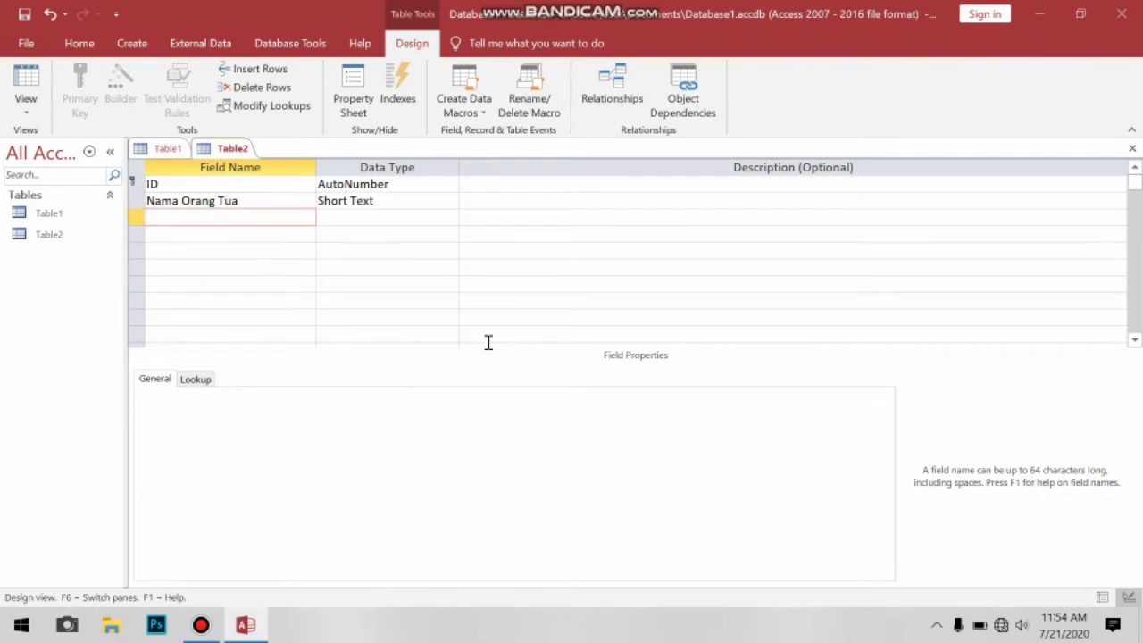
{"action": "type", "text": "Tanggal Lahir"}
{"action": "key", "text": "Down"}
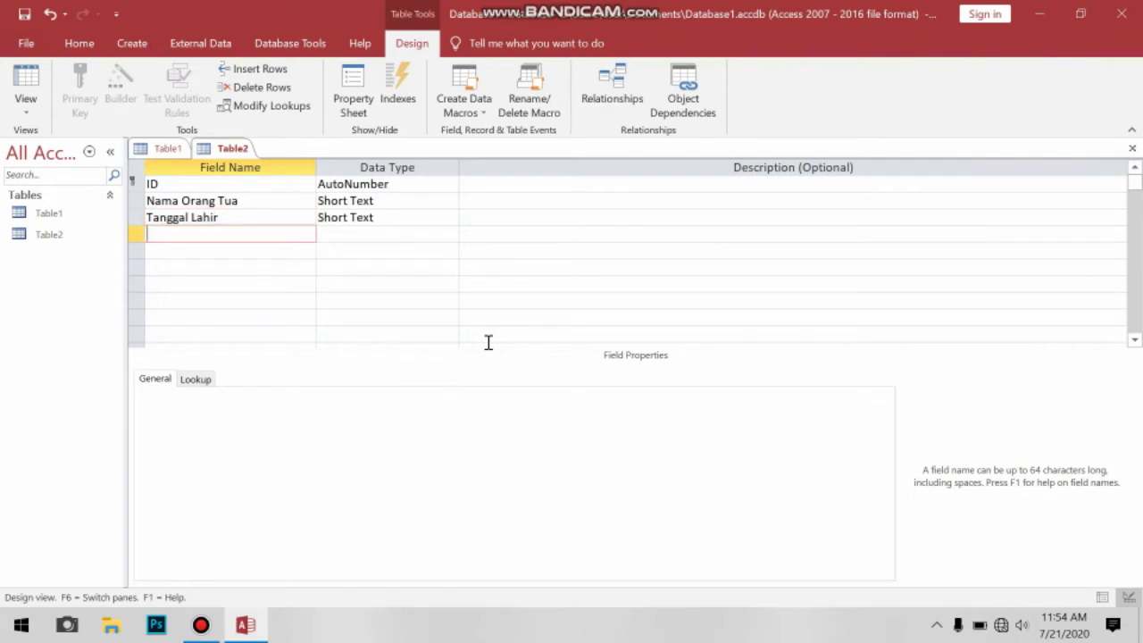
{"action": "type", "text": "Agama"}
{"action": "key", "text": "Down"}
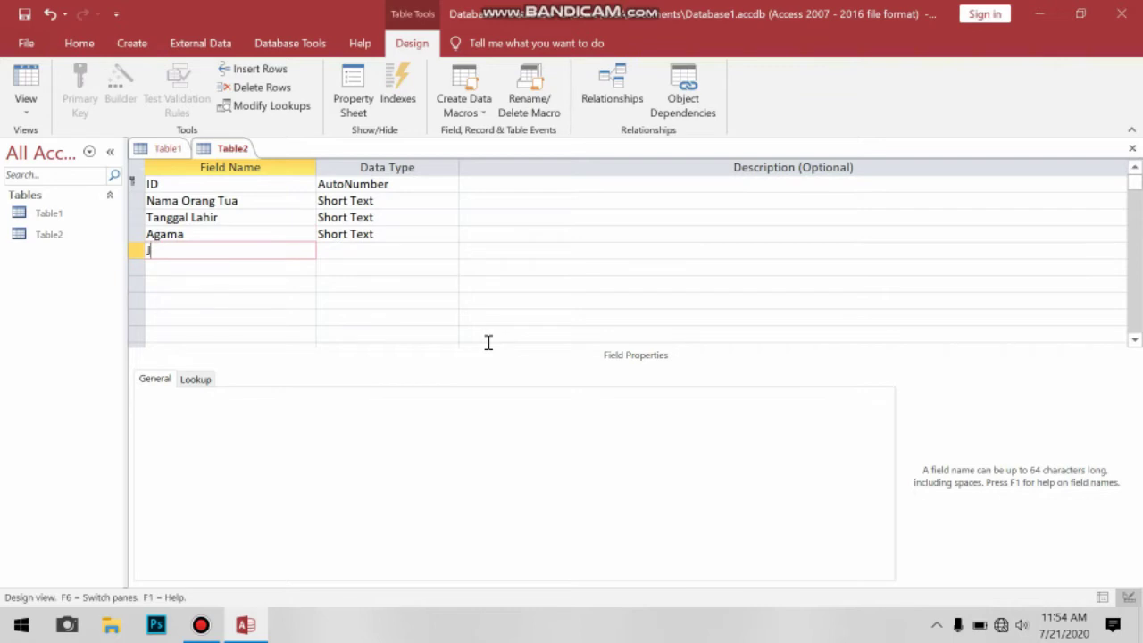
{"action": "type", "text": "Jenis Kelamin"}
- Set the data type of Nama Orang Tua to Long Text and of Tanggal Lahir to Date/Time
{"action": "left_click", "coordinate": [383, 200]}
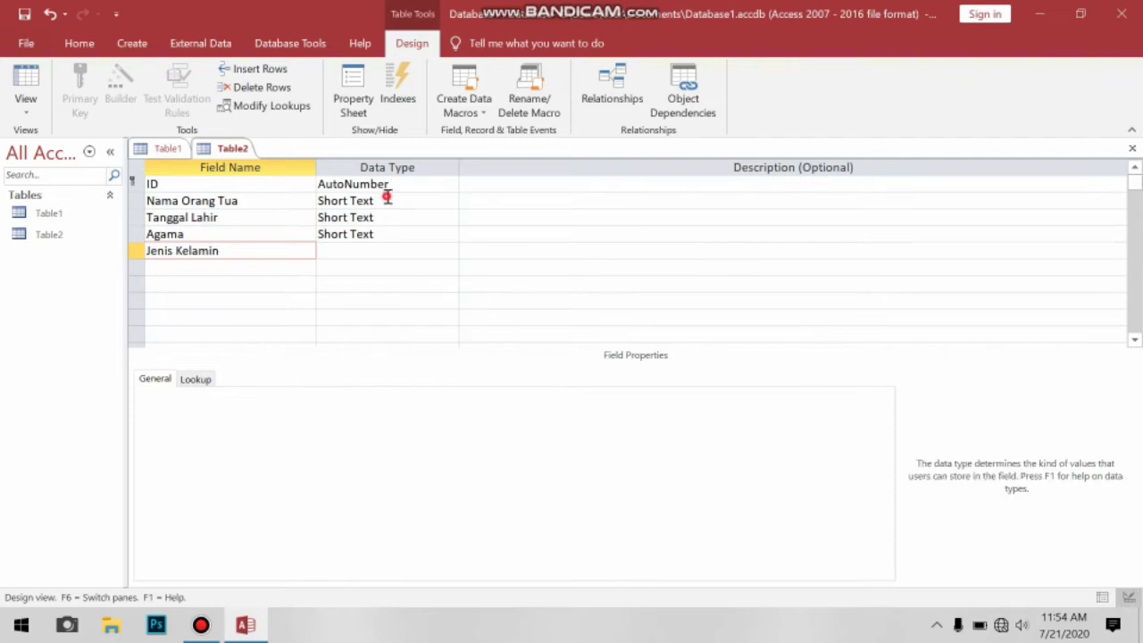
{"action": "left_click", "coordinate": [451, 201]}
{"action": "left_click", "coordinate": [433, 231]}
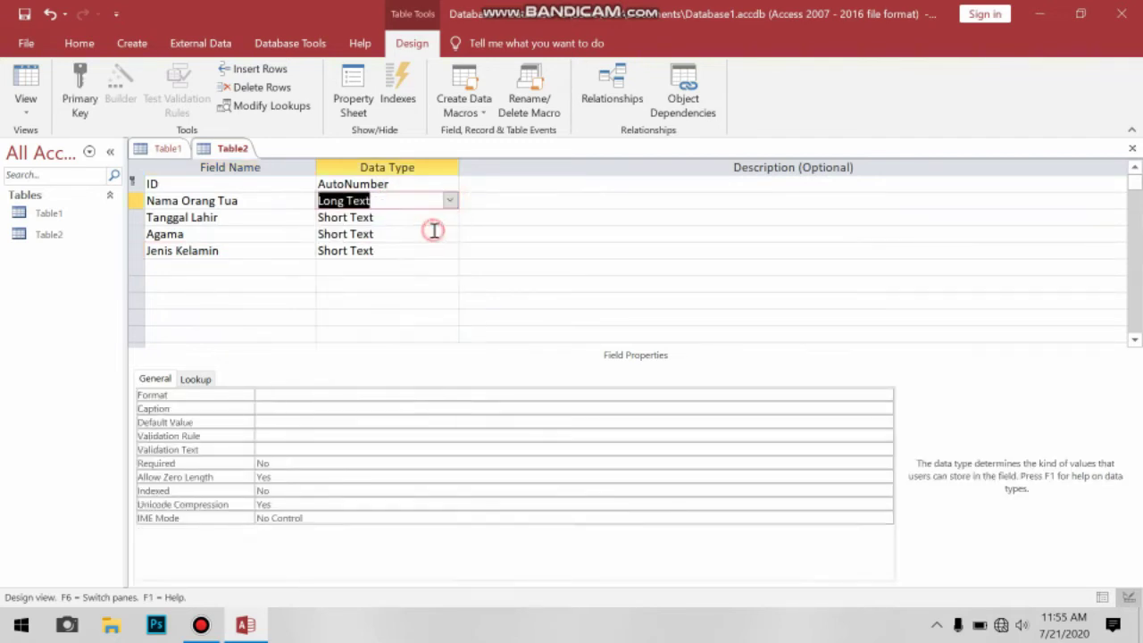
{"action": "left_click", "coordinate": [433, 219]}
{"action": "left_click", "coordinate": [449, 218]}
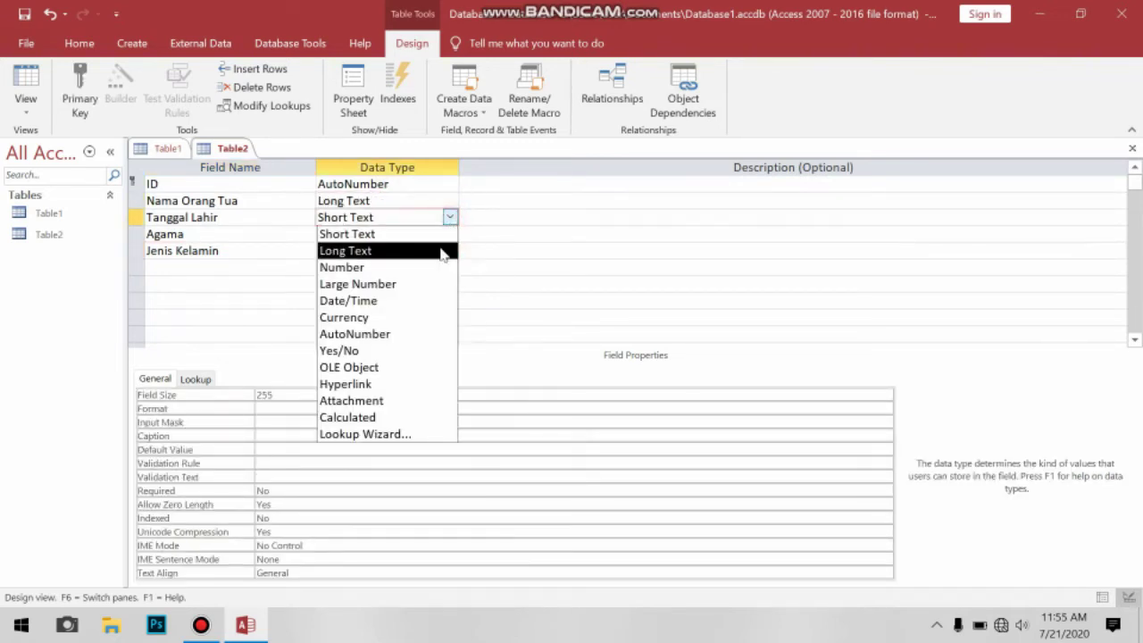
{"action": "left_click", "coordinate": [422, 302]}
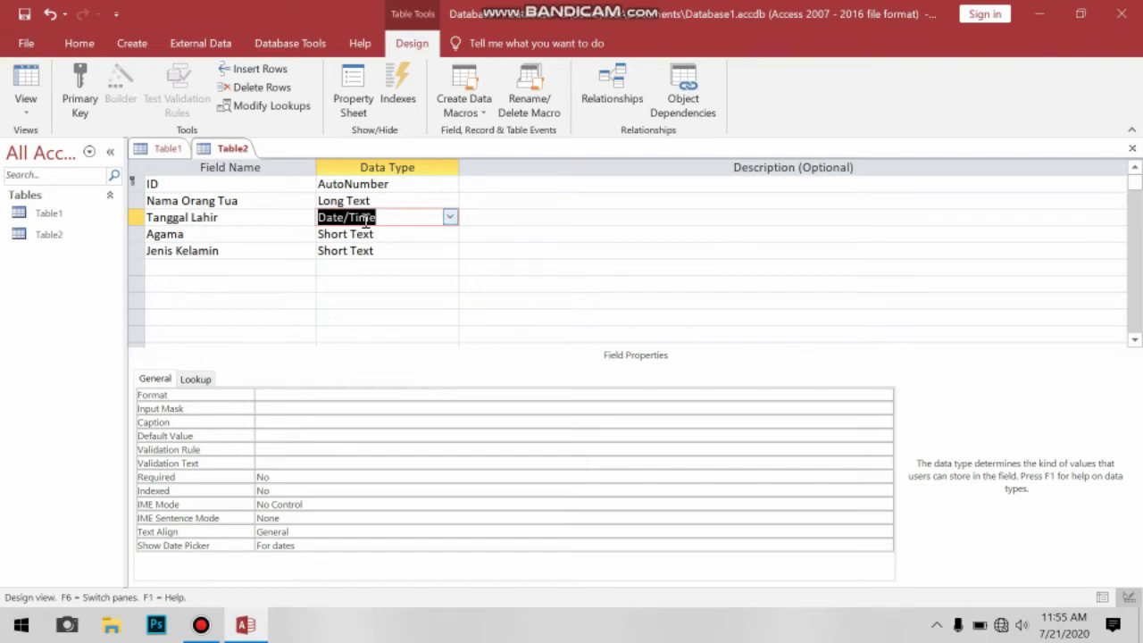
- Set the data type of Table2's Agama and Jenis Kelamin fields to Long Text
{"action": "left_click", "coordinate": [374, 235]}
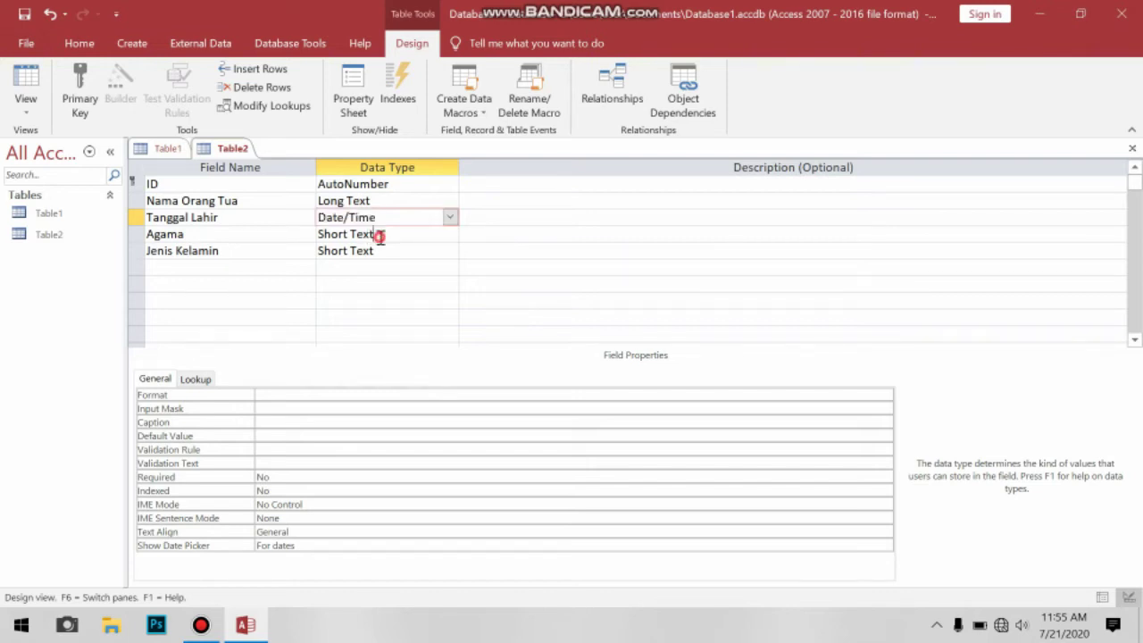
{"action": "left_click", "coordinate": [447, 234]}
{"action": "left_click", "coordinate": [429, 267]}
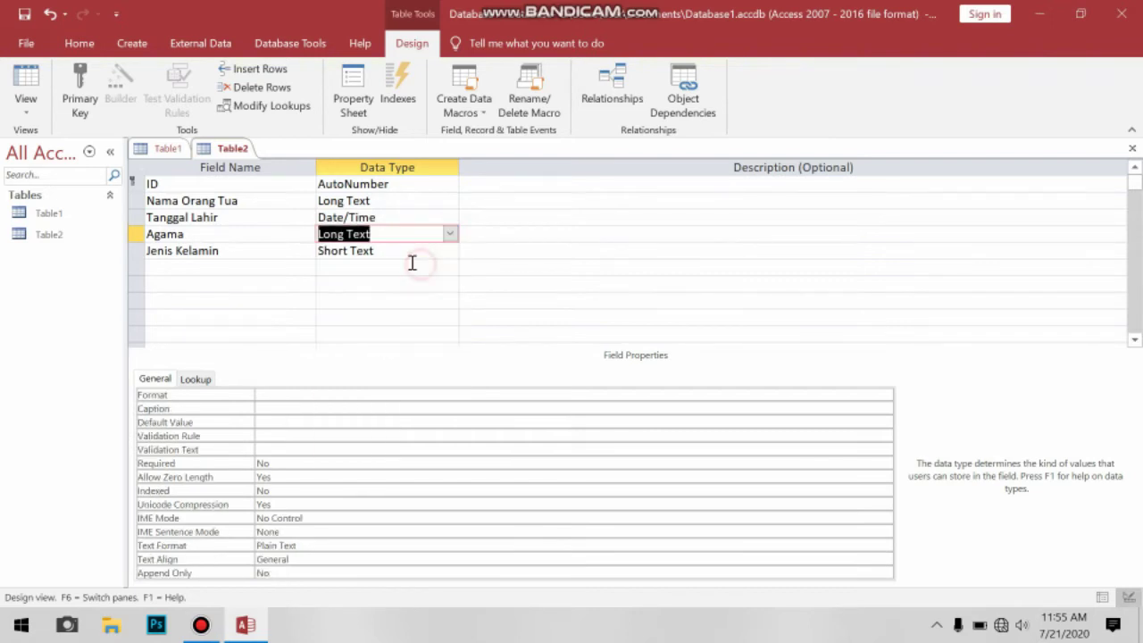
{"action": "left_click", "coordinate": [403, 250]}
{"action": "left_click", "coordinate": [450, 251]}
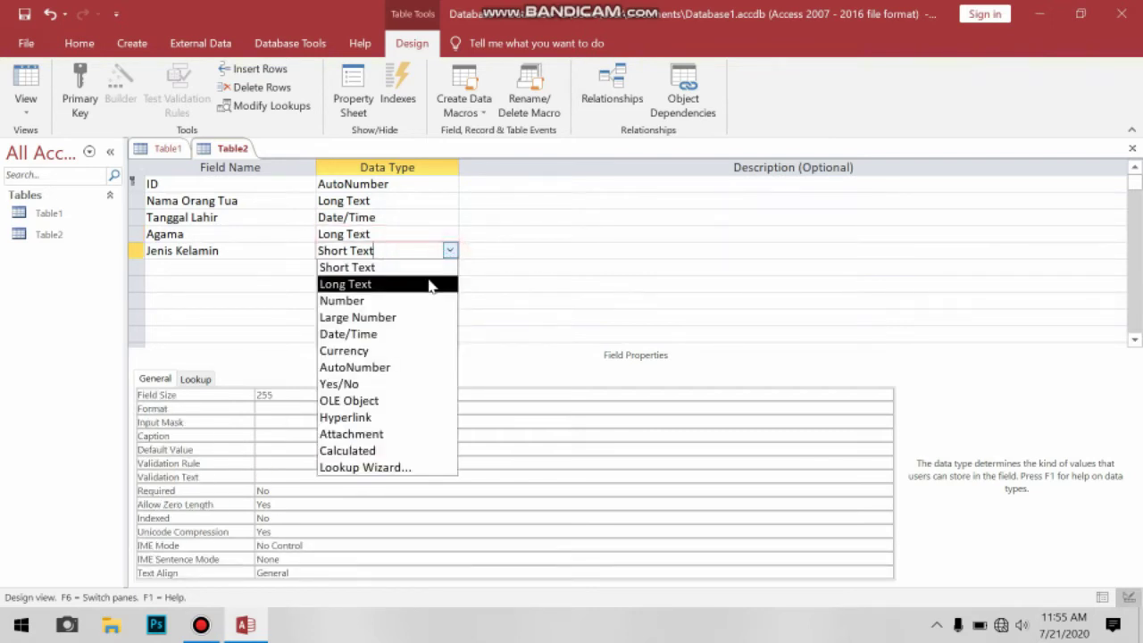
{"action": "left_click", "coordinate": [433, 283]}
- Remove the primary key from Table2's ID field
{"action": "left_click", "coordinate": [496, 230]}
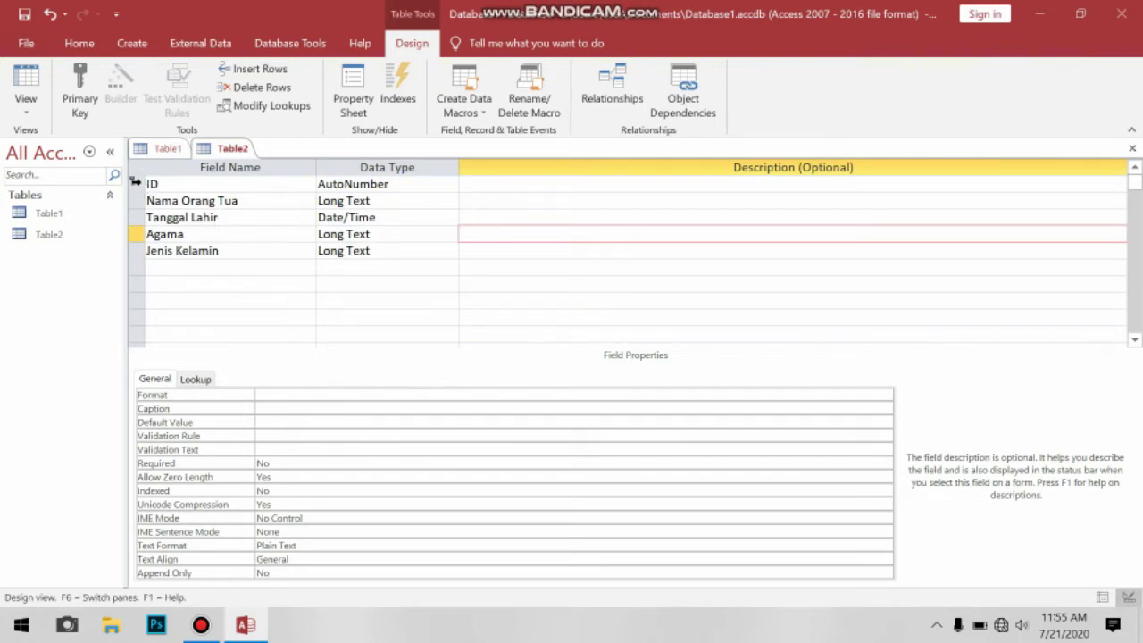
{"action": "left_click", "coordinate": [136, 183]}
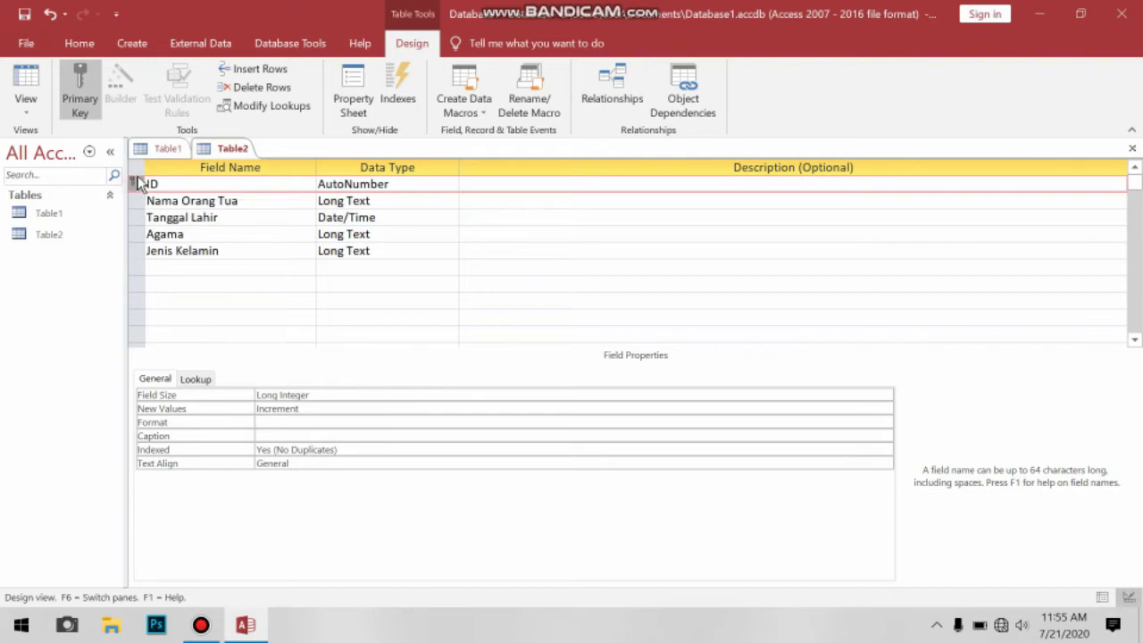
{"action": "left_click", "coordinate": [79, 103]}
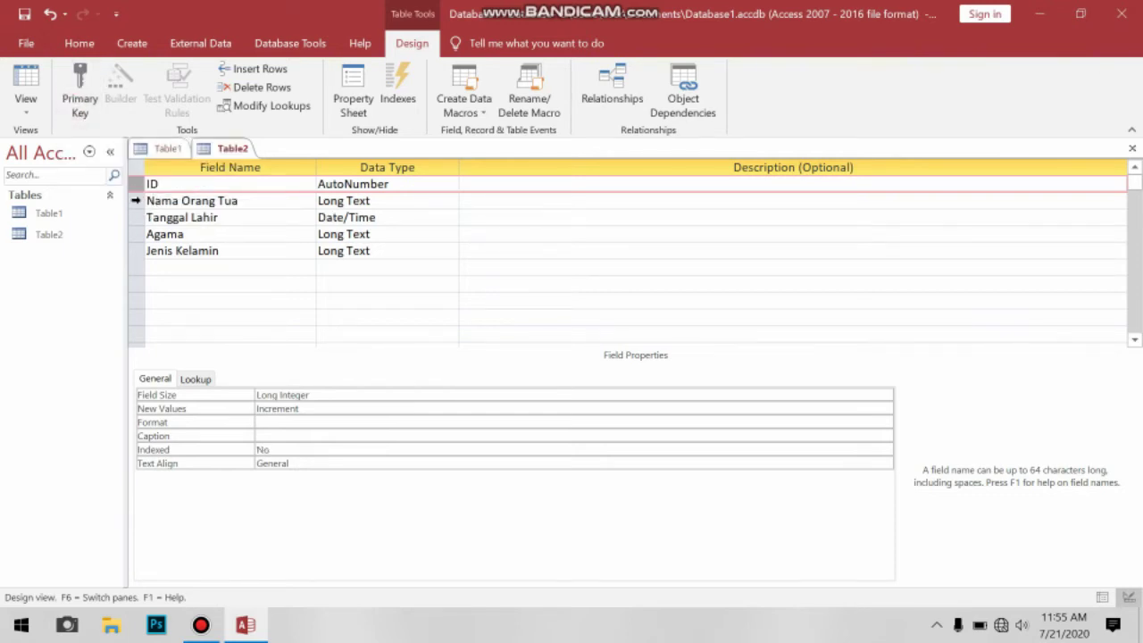
- Save Table2's design and switch the table to Datasheet View
{"action": "left_click", "coordinate": [35, 111]}
{"action": "left_click", "coordinate": [49, 143]}
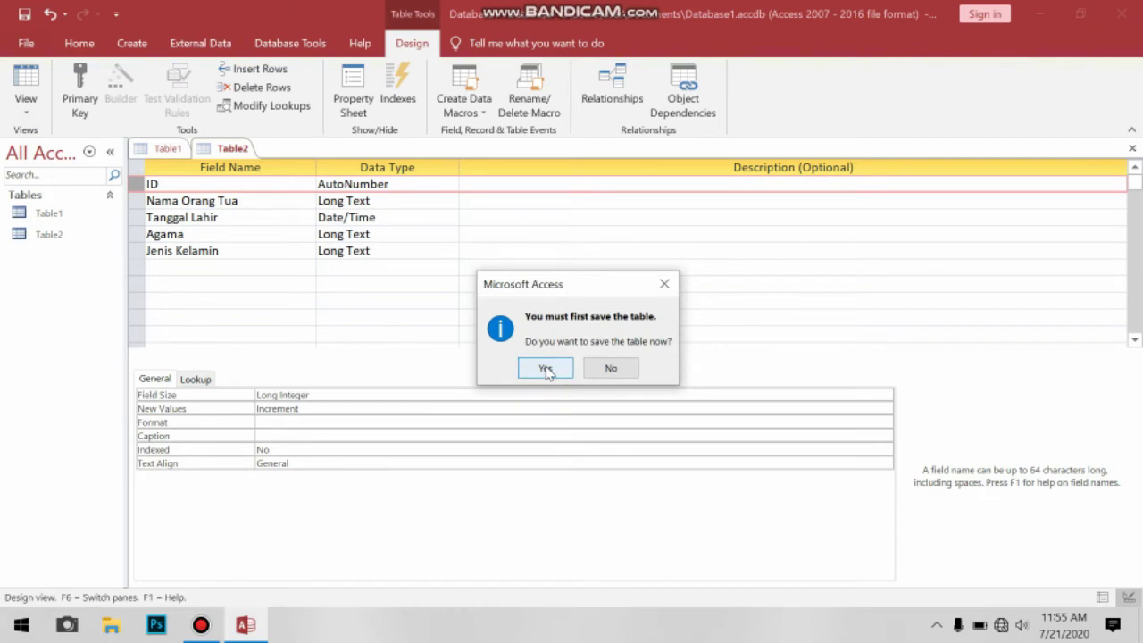
{"action": "left_click", "coordinate": [545, 368]}
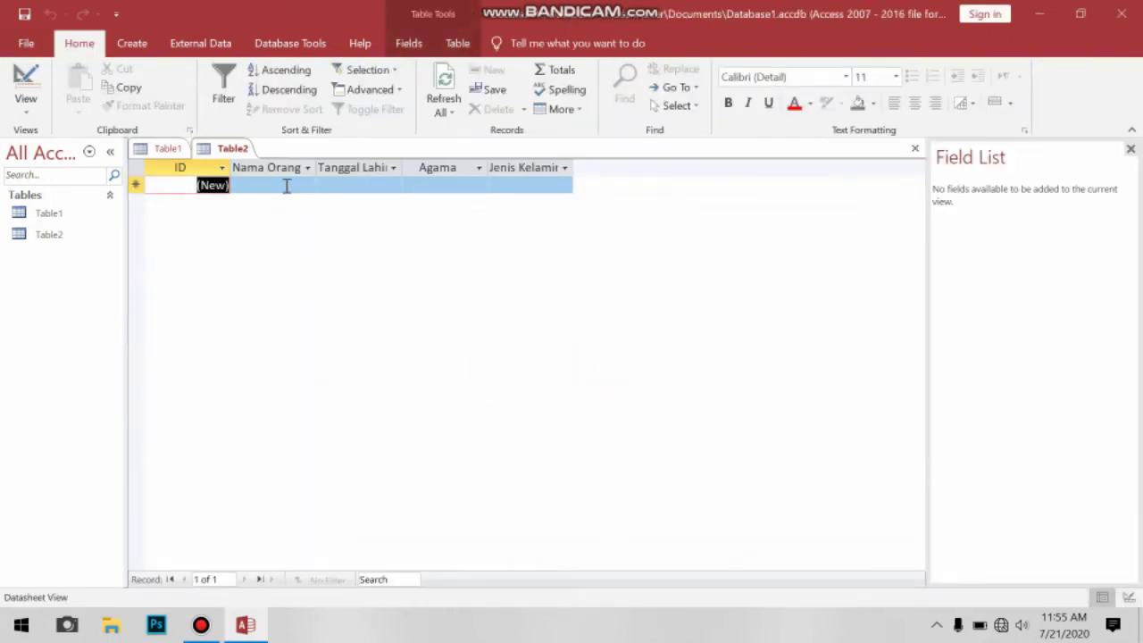
- Fill in Table2's first record with the parent's name, date of birth, Agama Islam and Jenis Kelamin Laki-Laki
{"action": "left_click", "coordinate": [290, 183]}
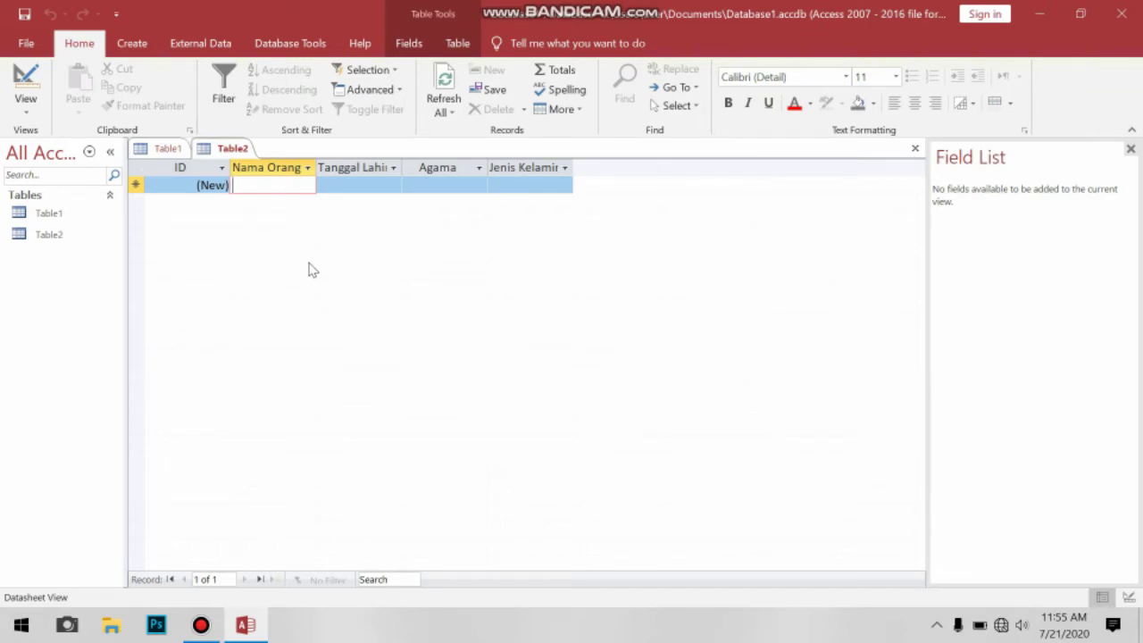
{"action": "type", "text": "S"}
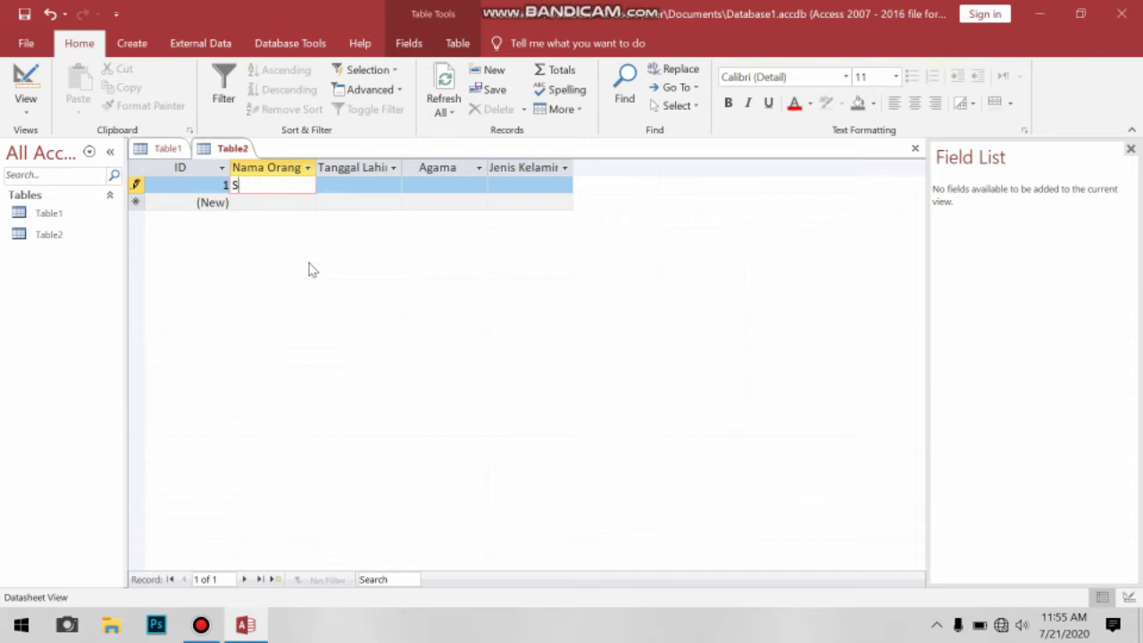
{"action": "type", "text": "utejuri"}
{"action": "left_click", "coordinate": [364, 183]}
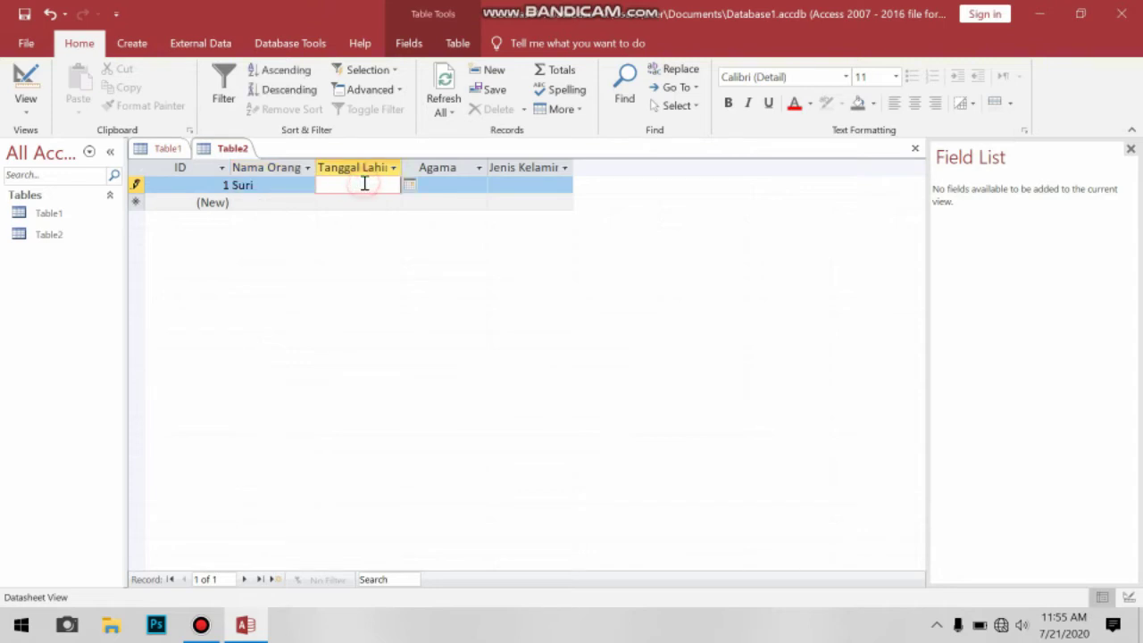
{"action": "type", "text": "27/09/1970"}
{"action": "key", "text": "Tab"}
{"action": "type", "text": "Isl"}
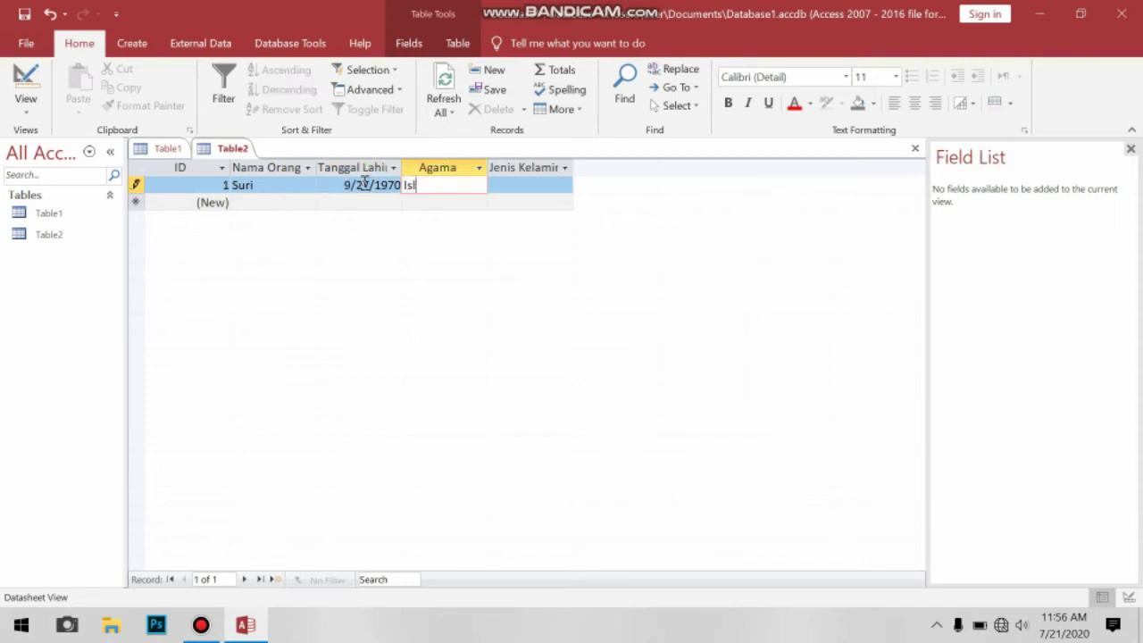
{"action": "type", "text": "mm"}
{"action": "key", "text": "Tab"}
{"action": "type", "text": "Lak"}
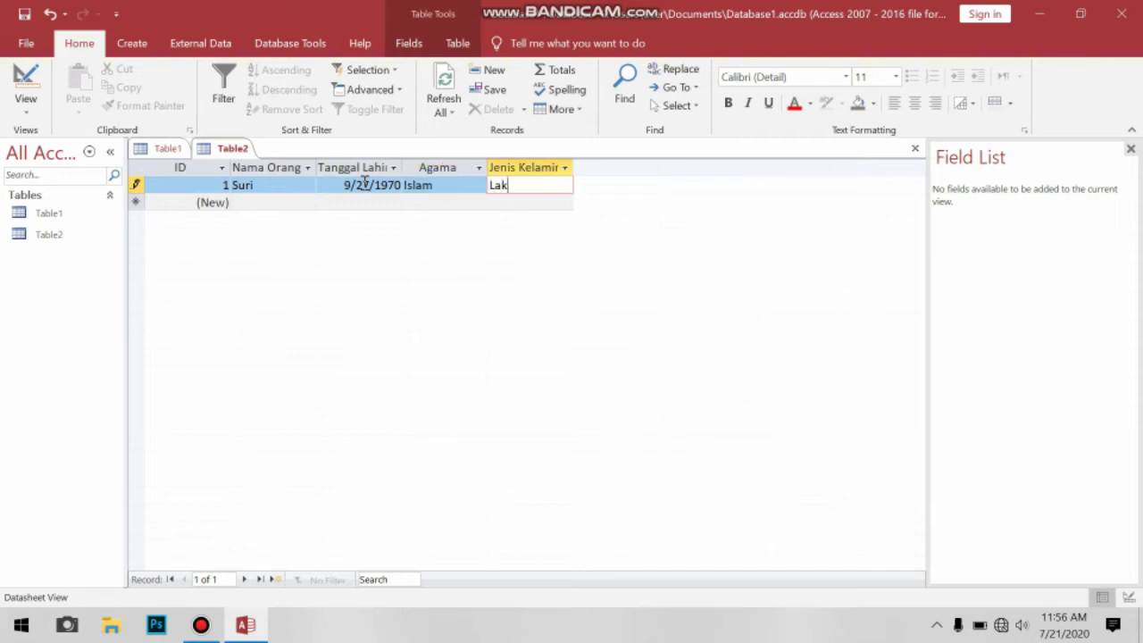
{"action": "type", "text": "i-Laki"}
- Fill in Table2's second record with the parent's name, date of birth, Agama Islam and Jenis Kelamin Perempuan
{"action": "left_click", "coordinate": [280, 200]}
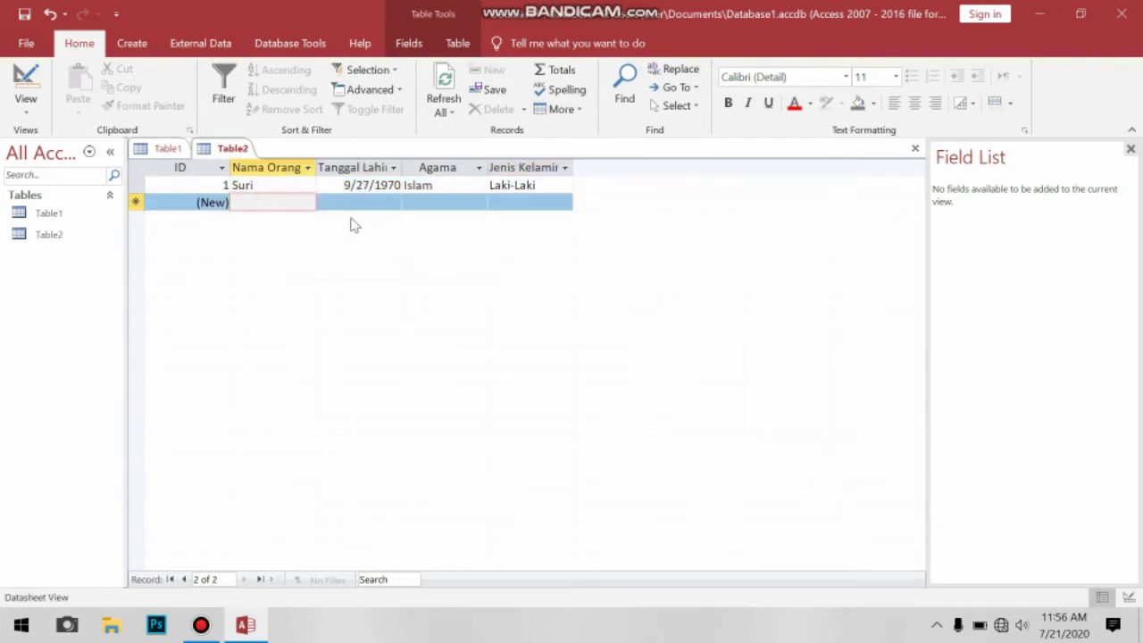
{"action": "type", "text": "Ni"}
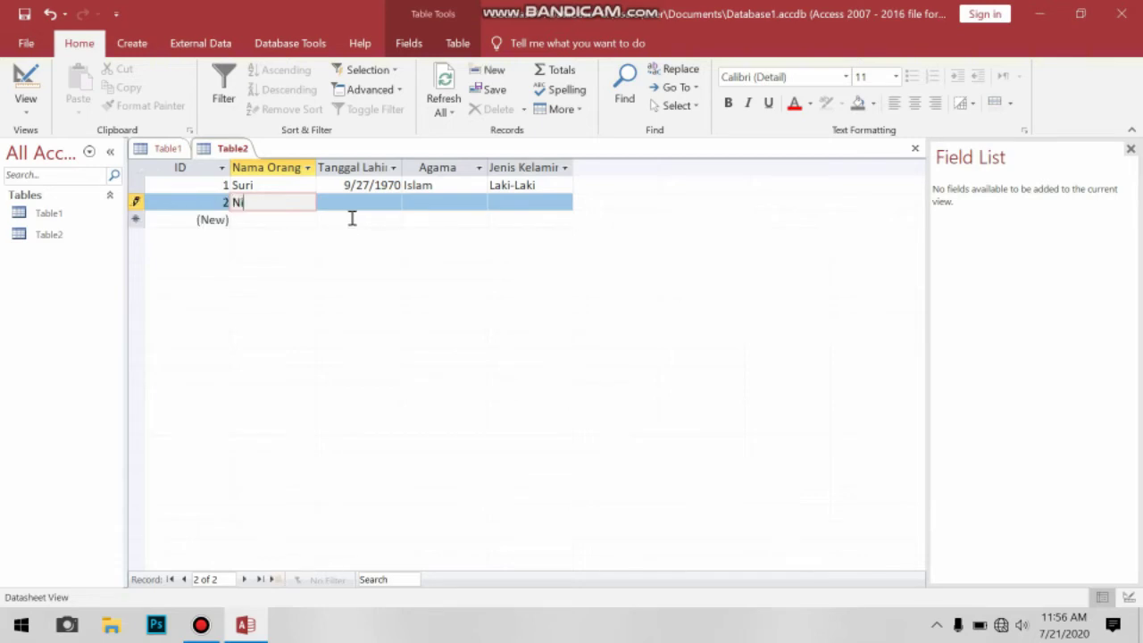
{"action": "type", "text": "ra"}
{"action": "key", "text": "Tab"}
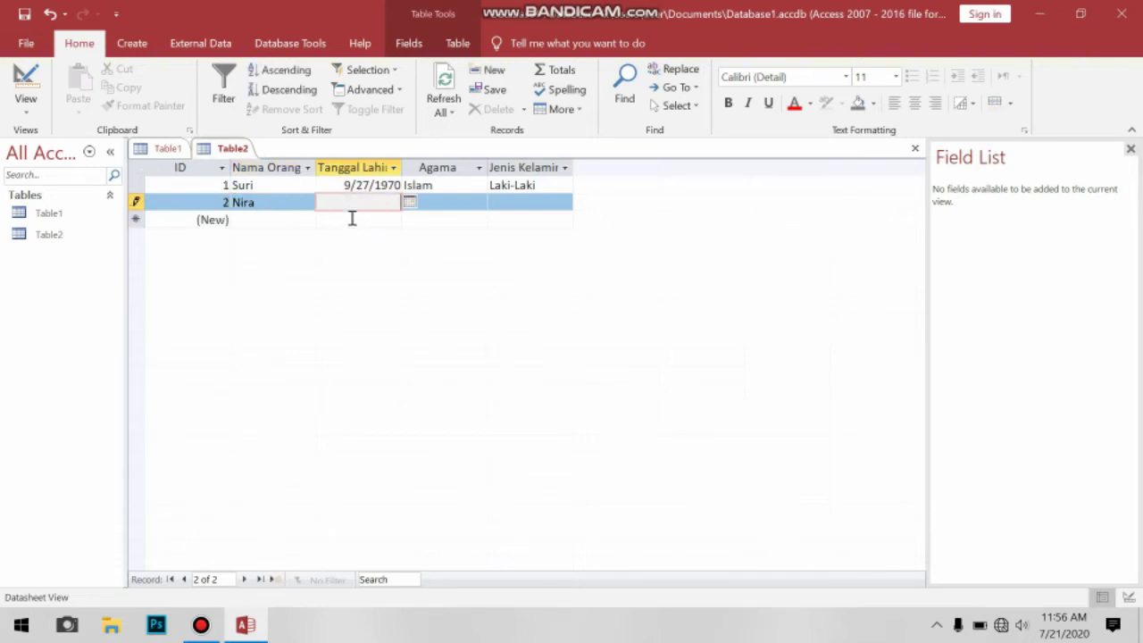
{"action": "type", "text": "10/02/1975"}
{"action": "key", "text": "Tab"}
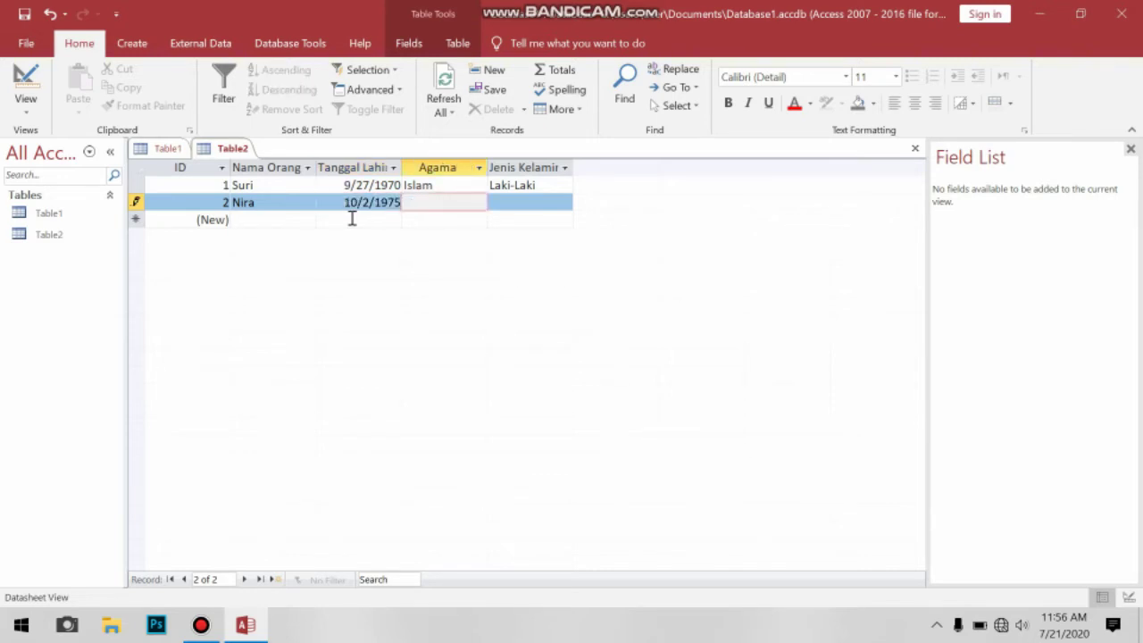
{"action": "type", "text": "Islam"}
{"action": "key", "text": "Tab"}
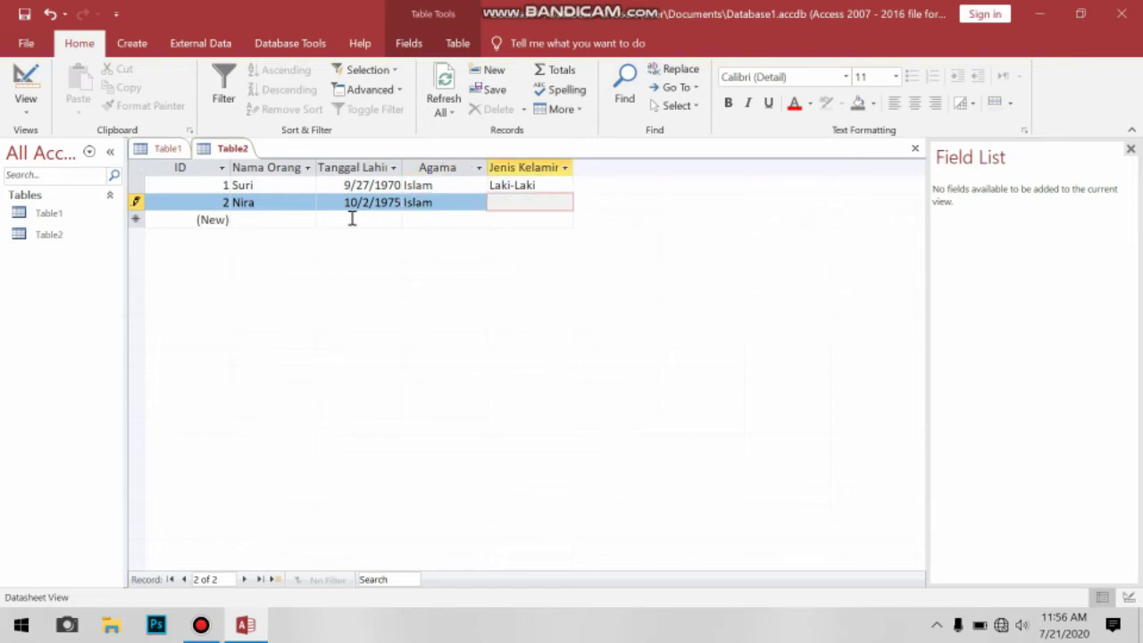
{"action": "type", "text": "Perempuan"}
- Create a new query in Design View and add Table1 to it
{"action": "left_click", "coordinate": [124, 54]}
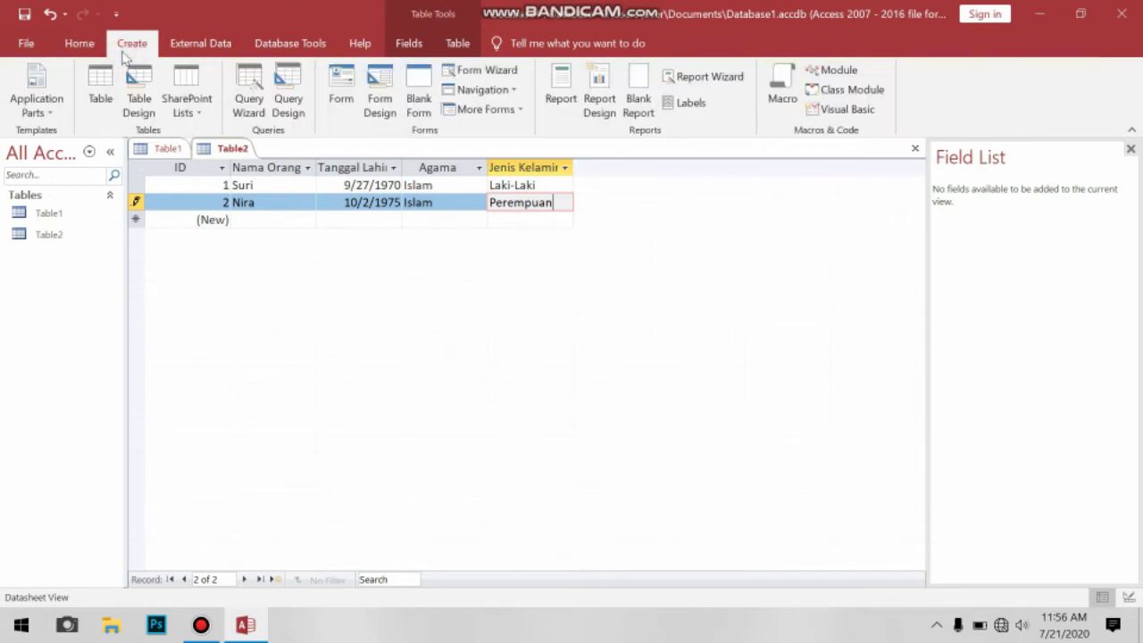
{"action": "left_click", "coordinate": [302, 109]}
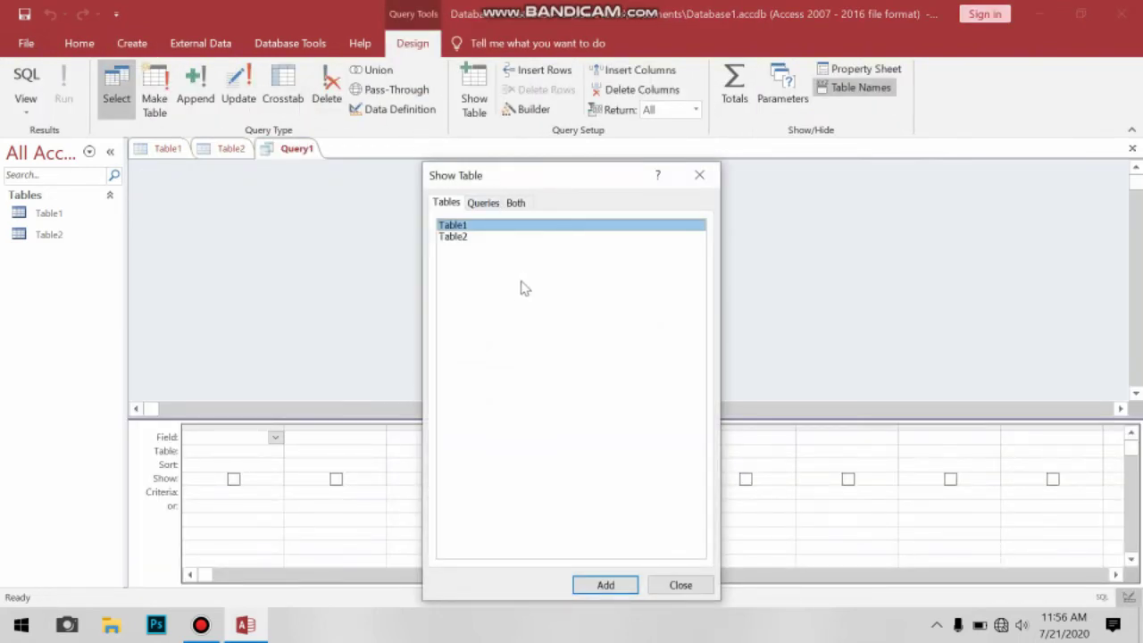
{"action": "left_click", "coordinate": [474, 236]}
{"action": "left_click", "coordinate": [472, 225]}
{"action": "left_click", "coordinate": [475, 240]}
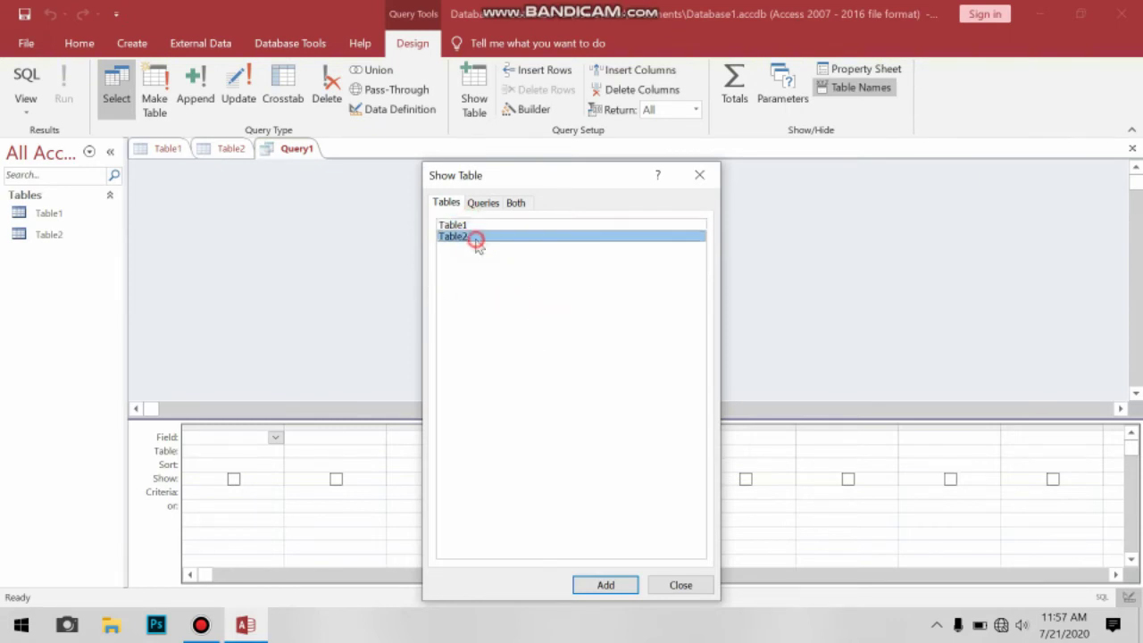
{"action": "left_click", "coordinate": [473, 226]}
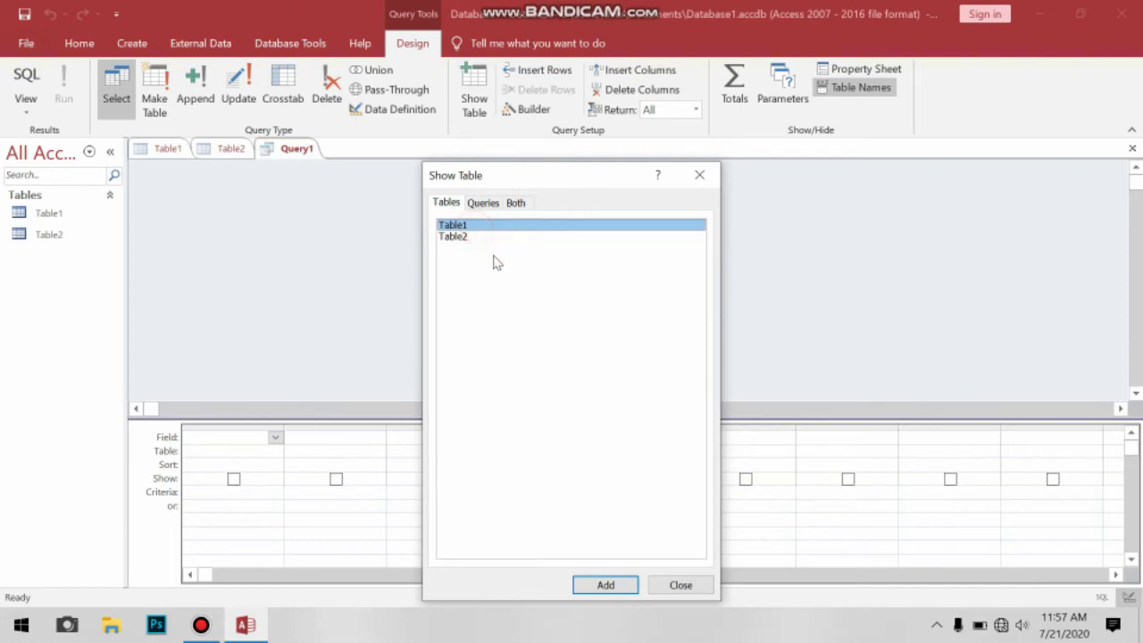
{"action": "left_click", "coordinate": [606, 585]}
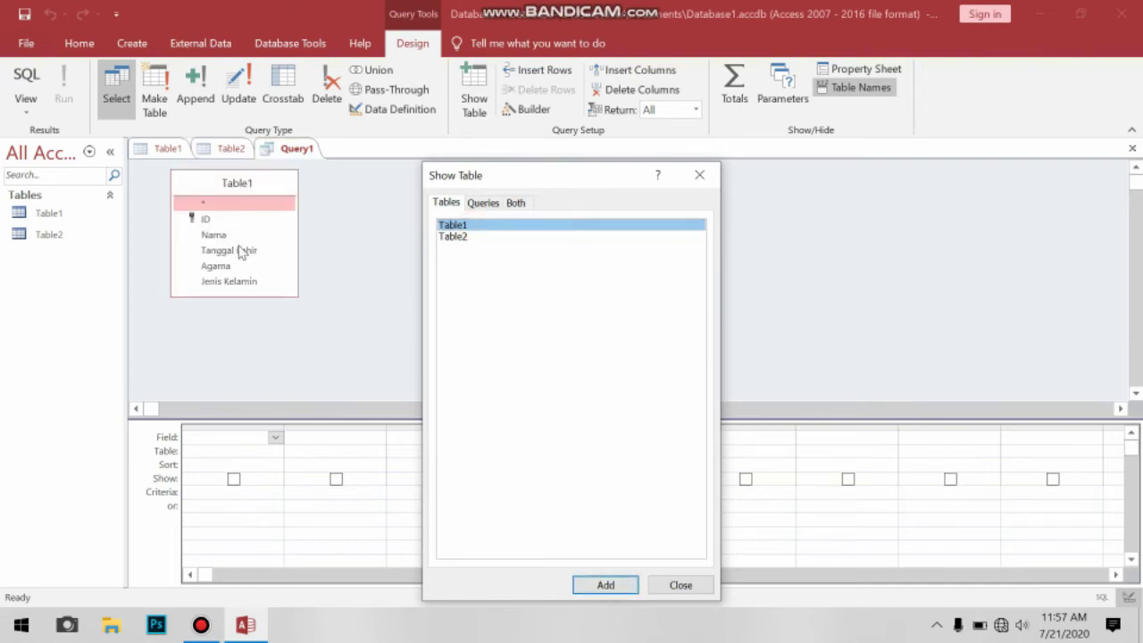
- Add Table2 to the query design and close the Show Table dialog
{"action": "left_click", "coordinate": [457, 237]}
{"action": "left_click", "coordinate": [607, 585]}
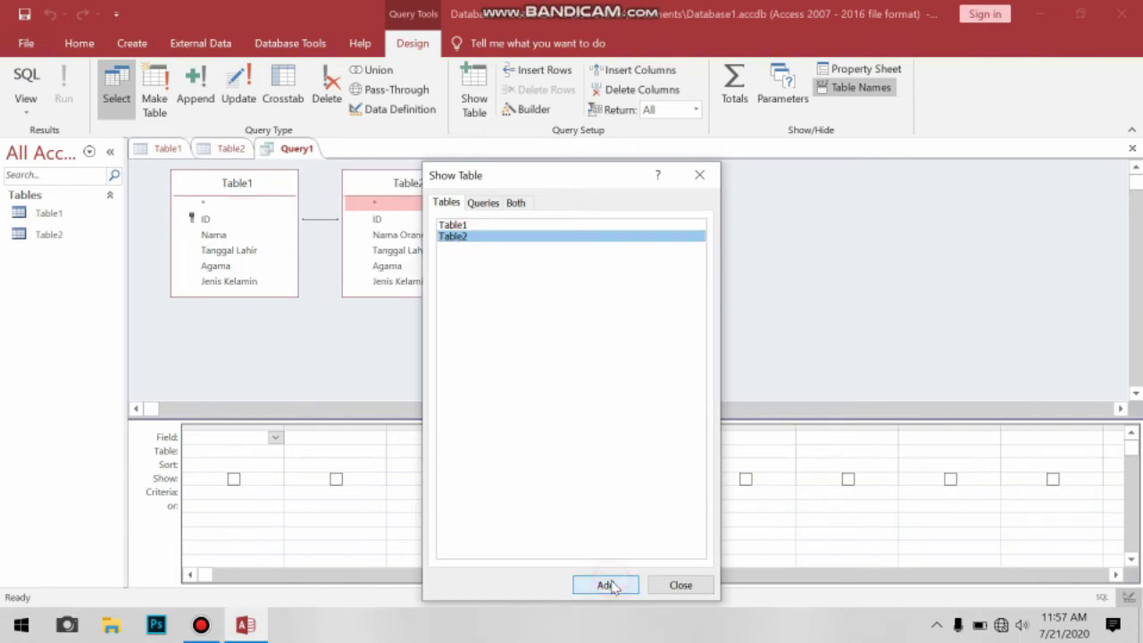
{"action": "left_click", "coordinate": [688, 588]}
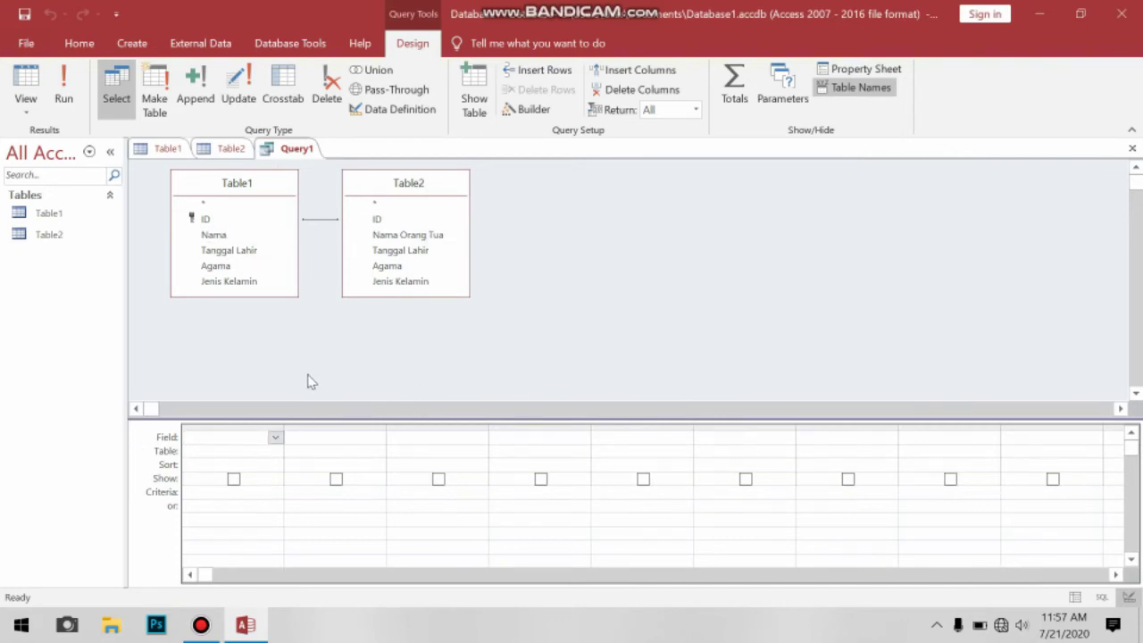
- Set the query's first two columns to the ID and Nama fields of Table1
{"action": "left_click", "coordinate": [275, 440]}
{"action": "left_click", "coordinate": [254, 451]}
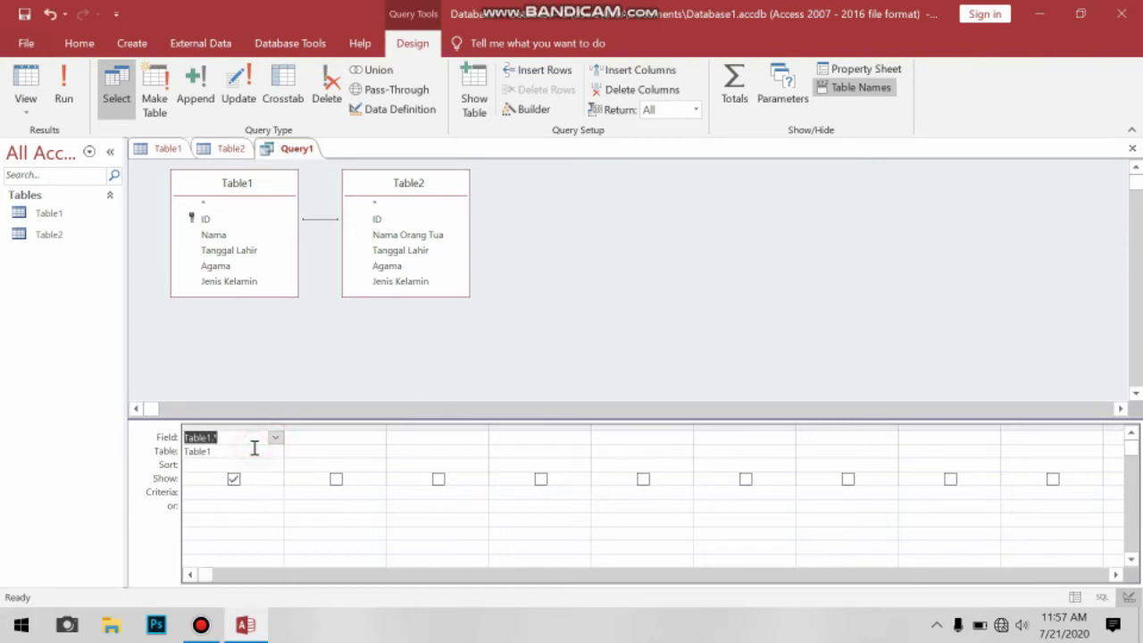
{"action": "left_click", "coordinate": [276, 439]}
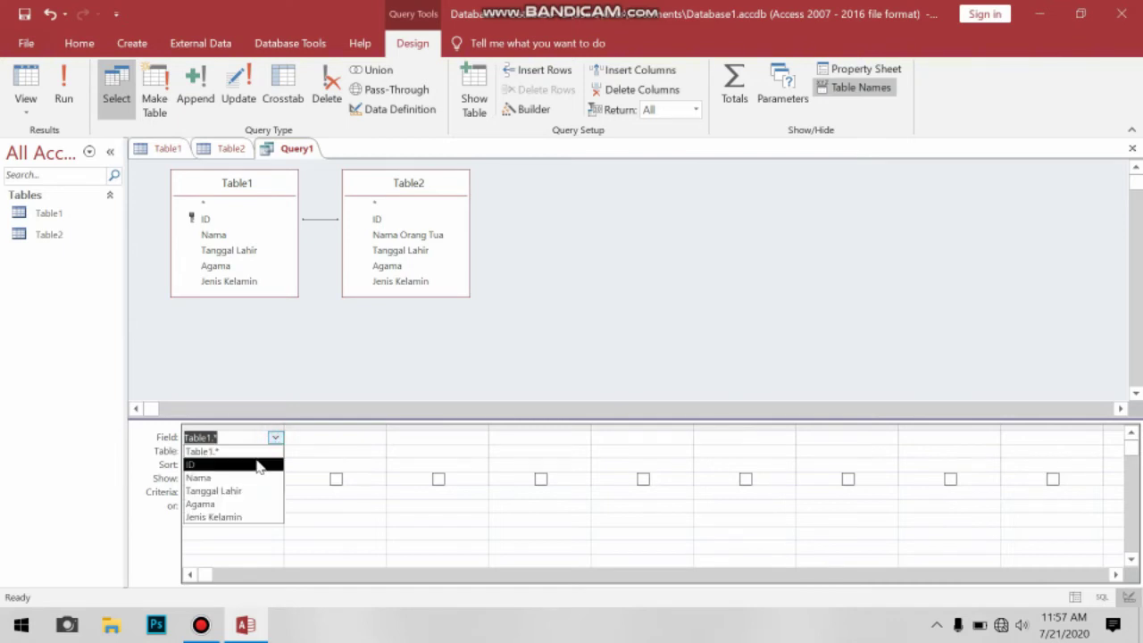
{"action": "left_click", "coordinate": [258, 465]}
{"action": "left_click", "coordinate": [307, 436]}
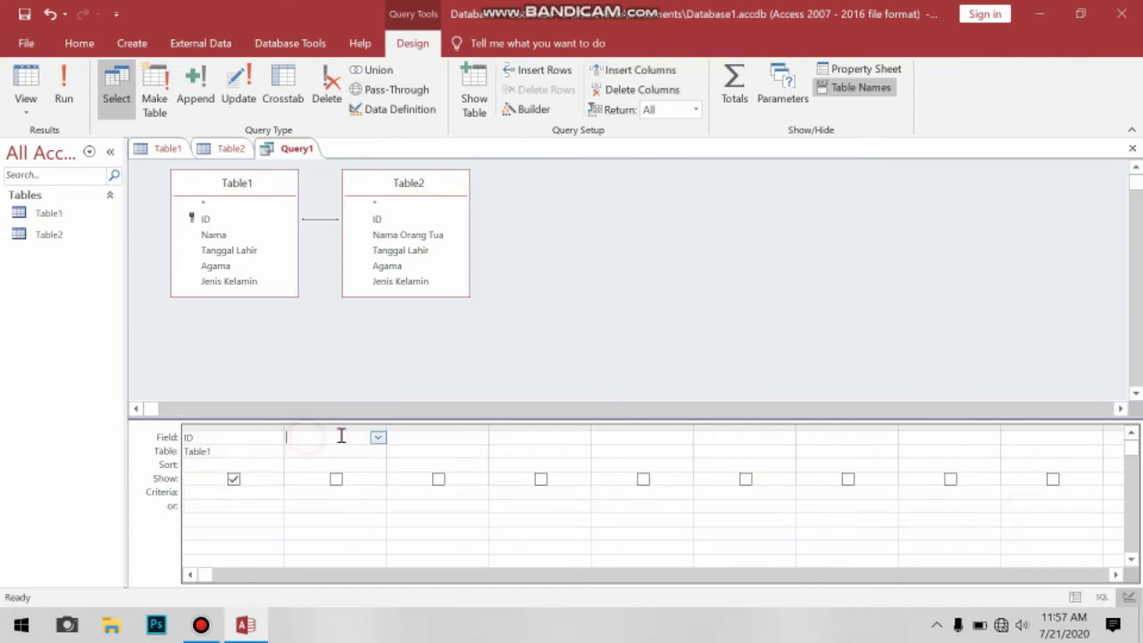
{"action": "left_click", "coordinate": [377, 439]}
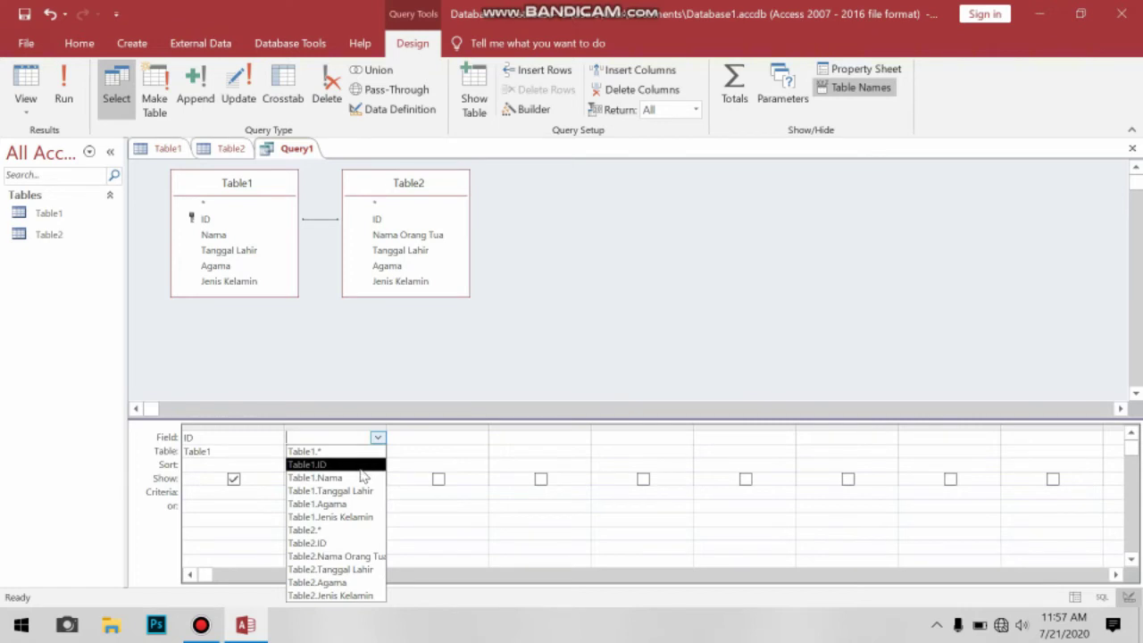
{"action": "left_click", "coordinate": [363, 477]}
- Add Table1's Tanggal Lahir, Agama and Jenis Kelamin fields as the query's third to fifth columns
{"action": "left_click", "coordinate": [413, 438]}
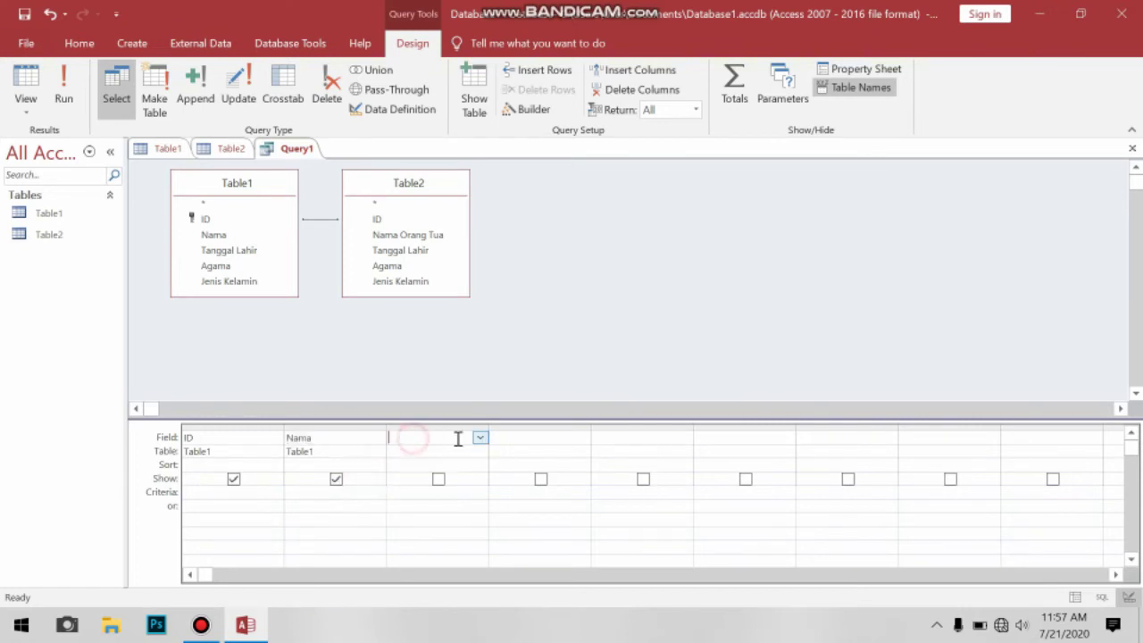
{"action": "left_click", "coordinate": [480, 437]}
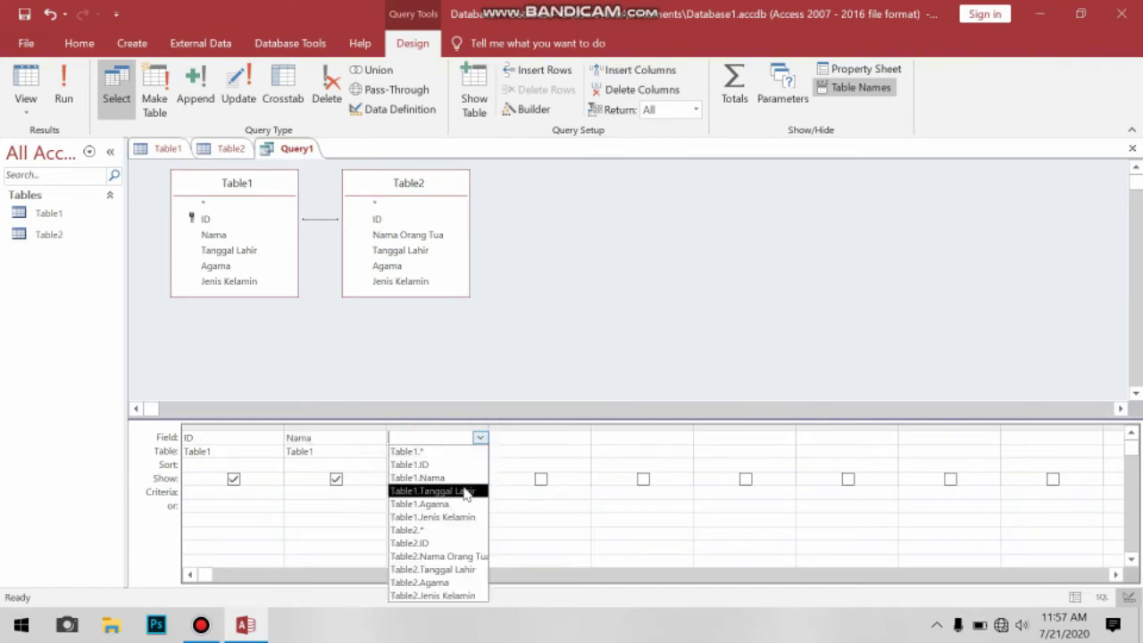
{"action": "left_click", "coordinate": [466, 491]}
{"action": "left_click", "coordinate": [539, 437]}
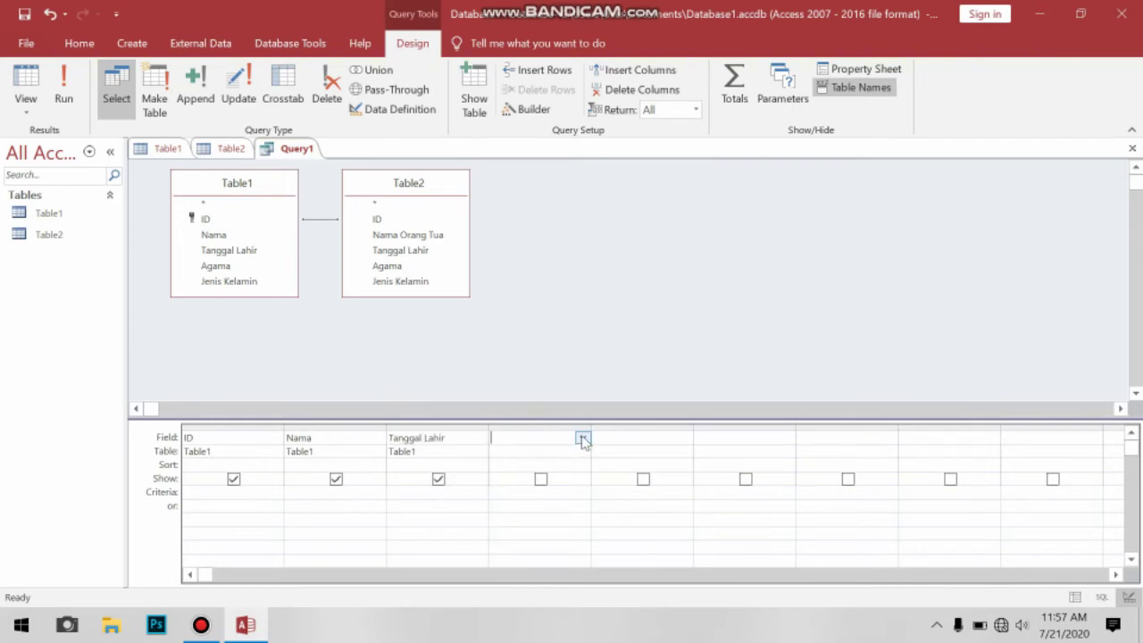
{"action": "left_click", "coordinate": [582, 440]}
{"action": "left_click", "coordinate": [563, 505]}
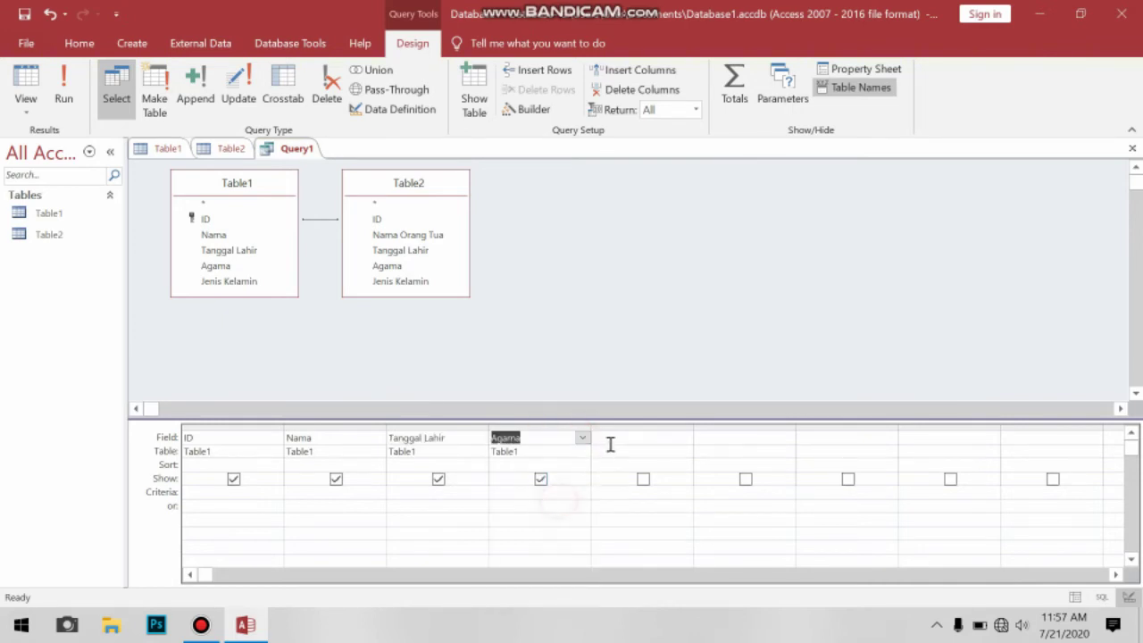
{"action": "left_click", "coordinate": [610, 438]}
{"action": "left_click", "coordinate": [684, 438]}
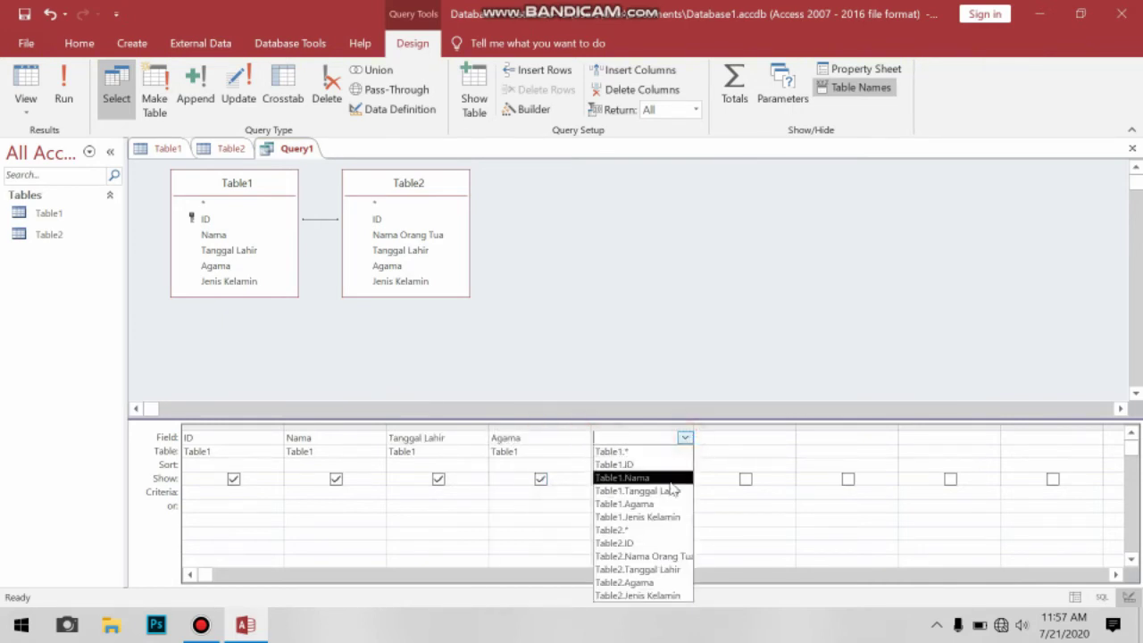
{"action": "left_click", "coordinate": [666, 516]}
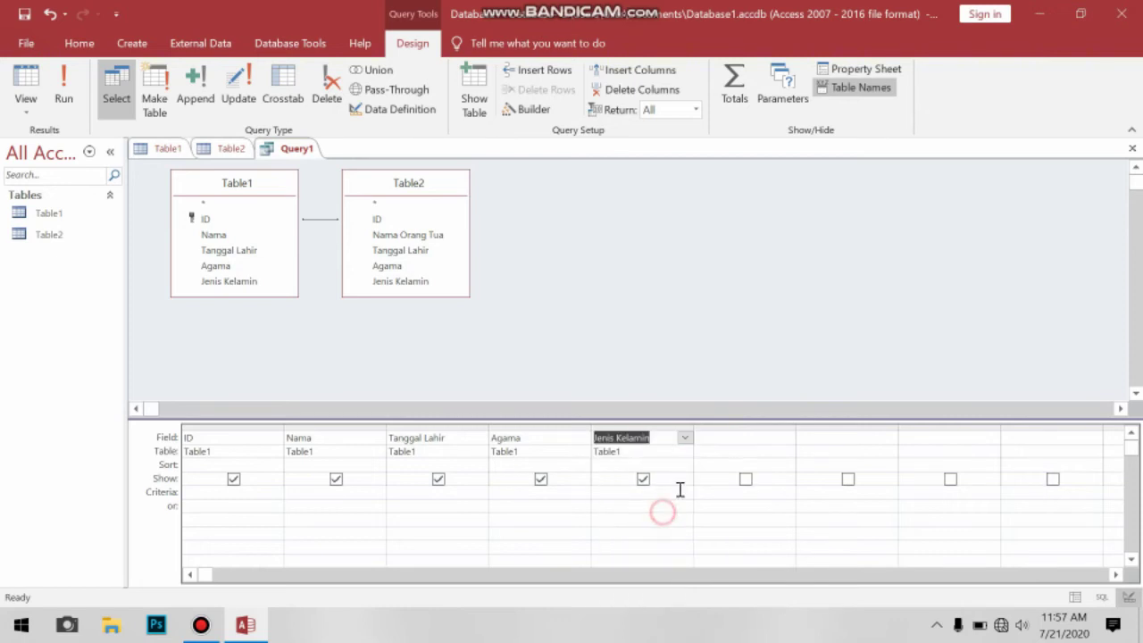
- Add Table2's ID and Nama Orang Tua fields as the query's sixth and seventh columns
{"action": "left_click", "coordinate": [718, 438]}
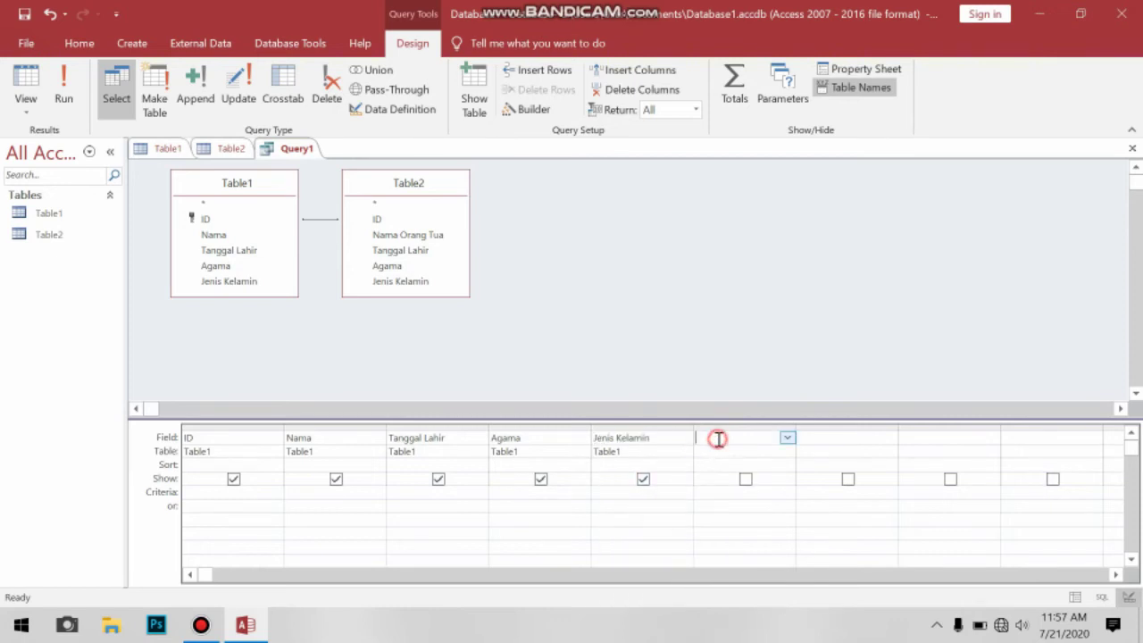
{"action": "left_click", "coordinate": [787, 439]}
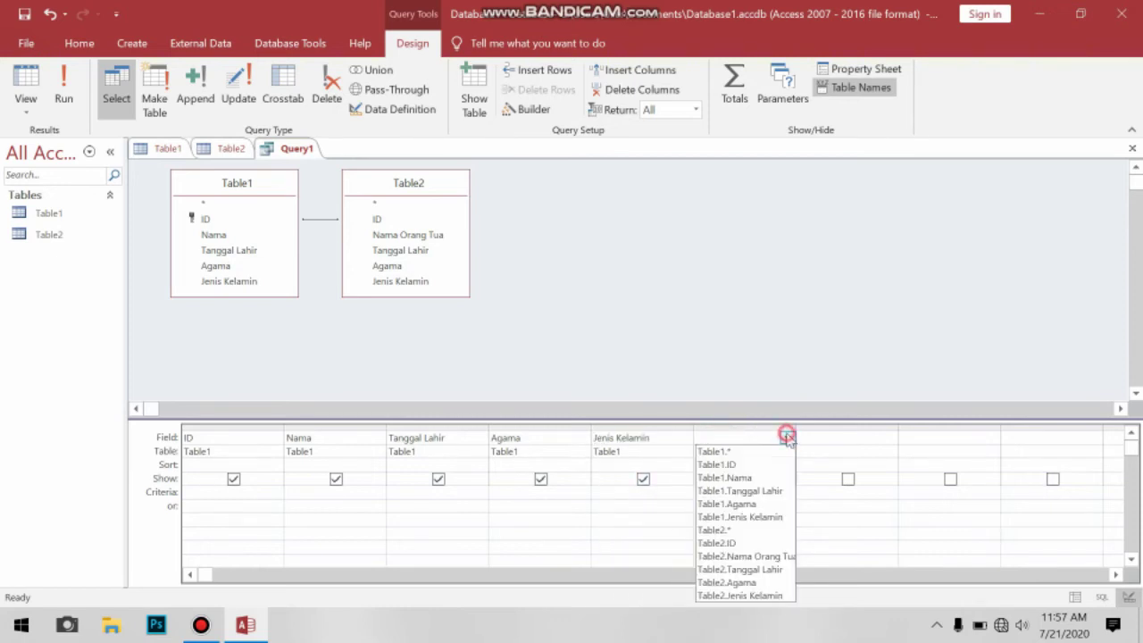
{"action": "left_click", "coordinate": [744, 530]}
{"action": "left_click", "coordinate": [787, 438]}
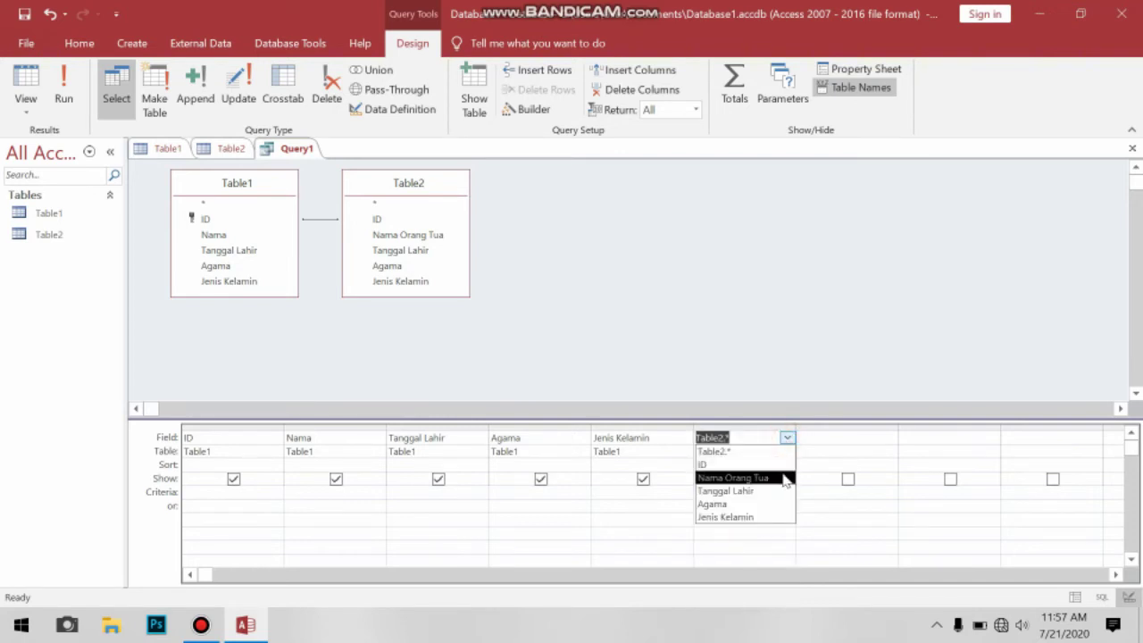
{"action": "left_click", "coordinate": [768, 465]}
{"action": "left_click", "coordinate": [831, 439]}
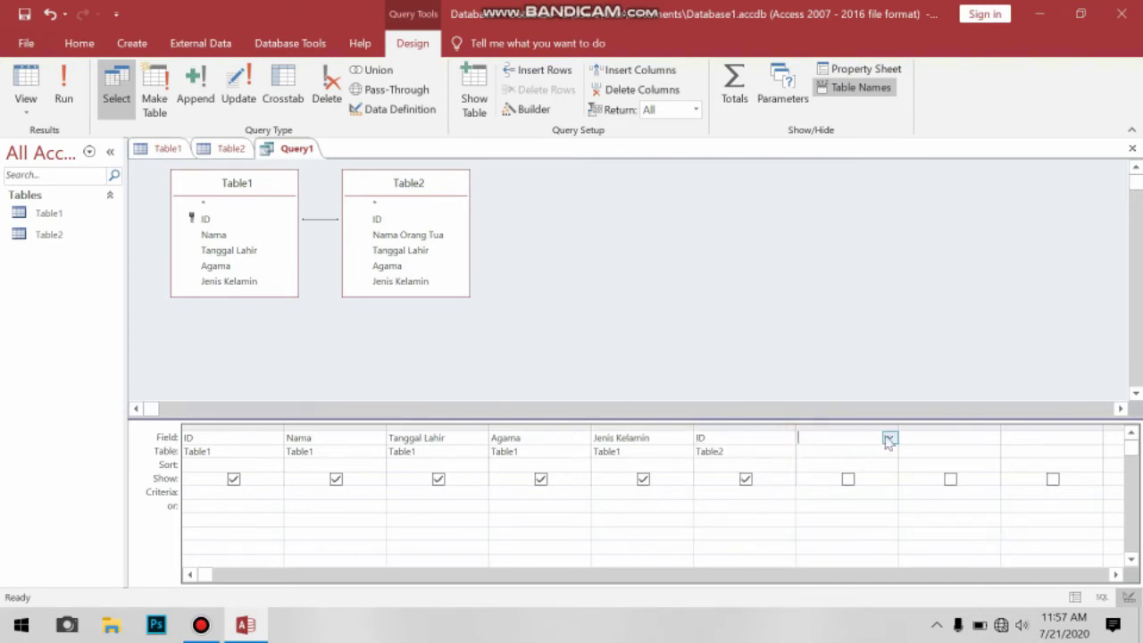
{"action": "left_click", "coordinate": [889, 439]}
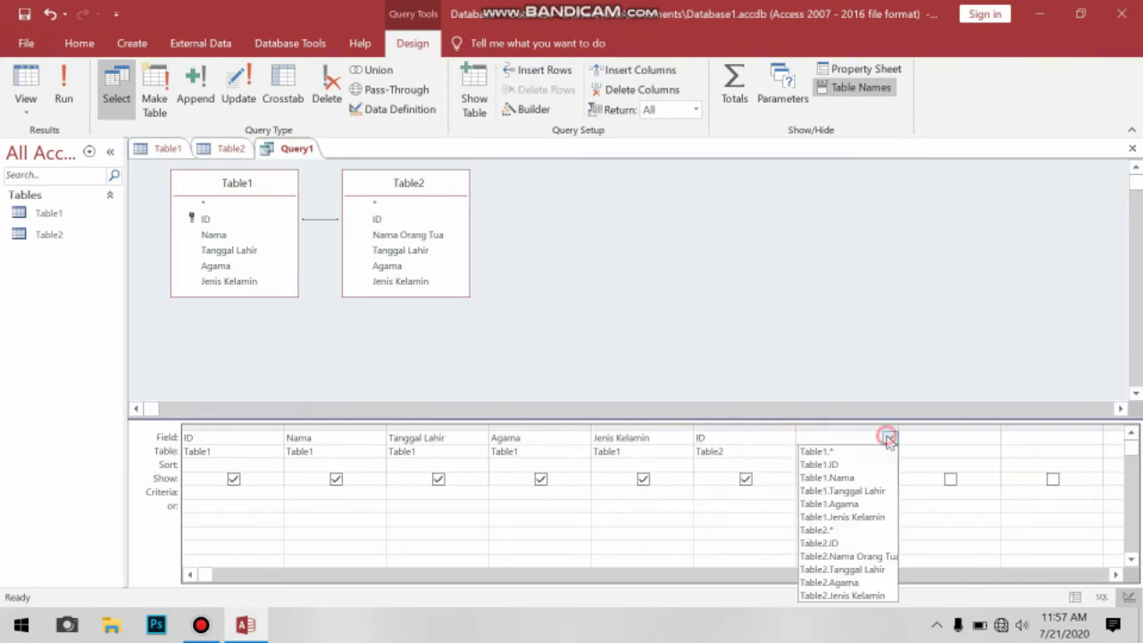
{"action": "left_click", "coordinate": [861, 556]}
- Add Table2's Tanggal Lahir, Agama and Jenis Kelamin fields in the query's next three columns
{"action": "left_click", "coordinate": [934, 436]}
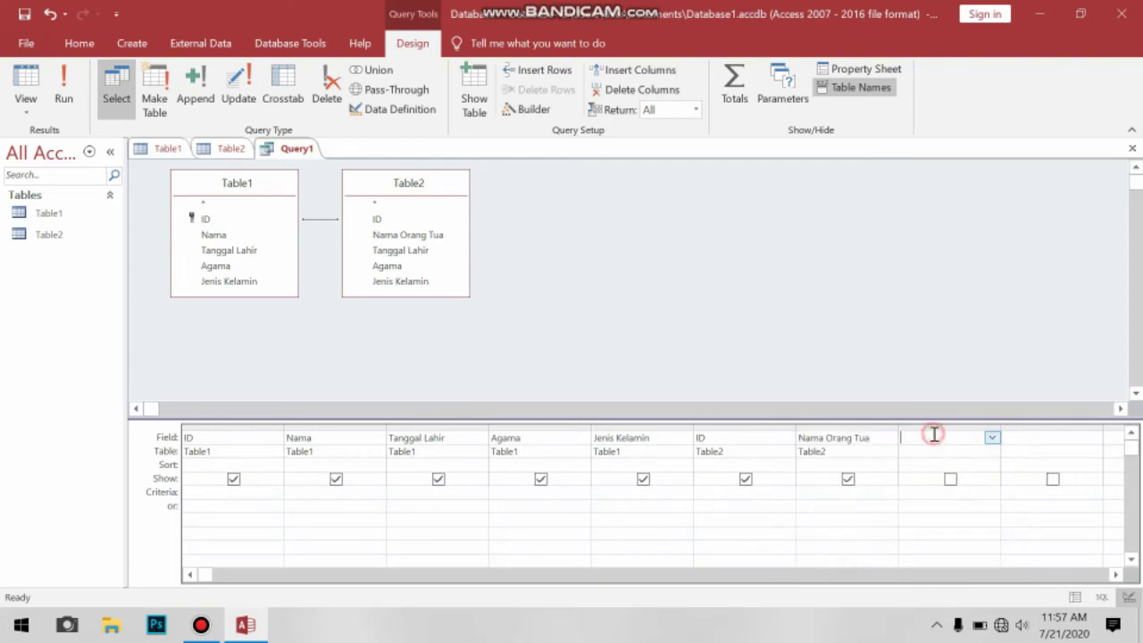
{"action": "left_click", "coordinate": [992, 437]}
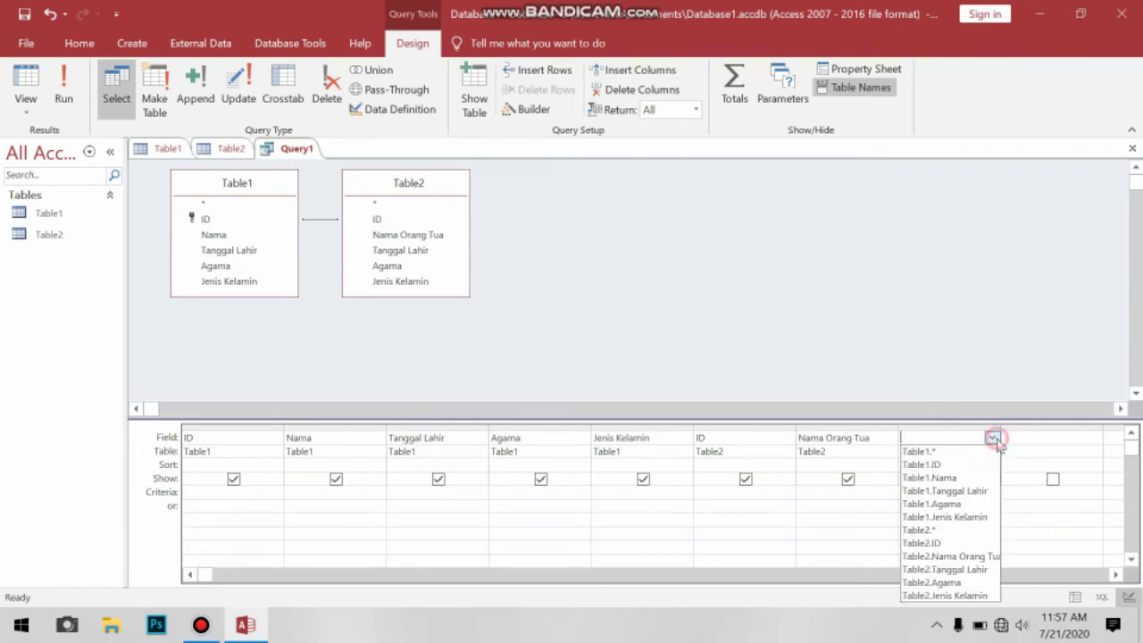
{"action": "left_click", "coordinate": [961, 570]}
{"action": "left_click", "coordinate": [1063, 437]}
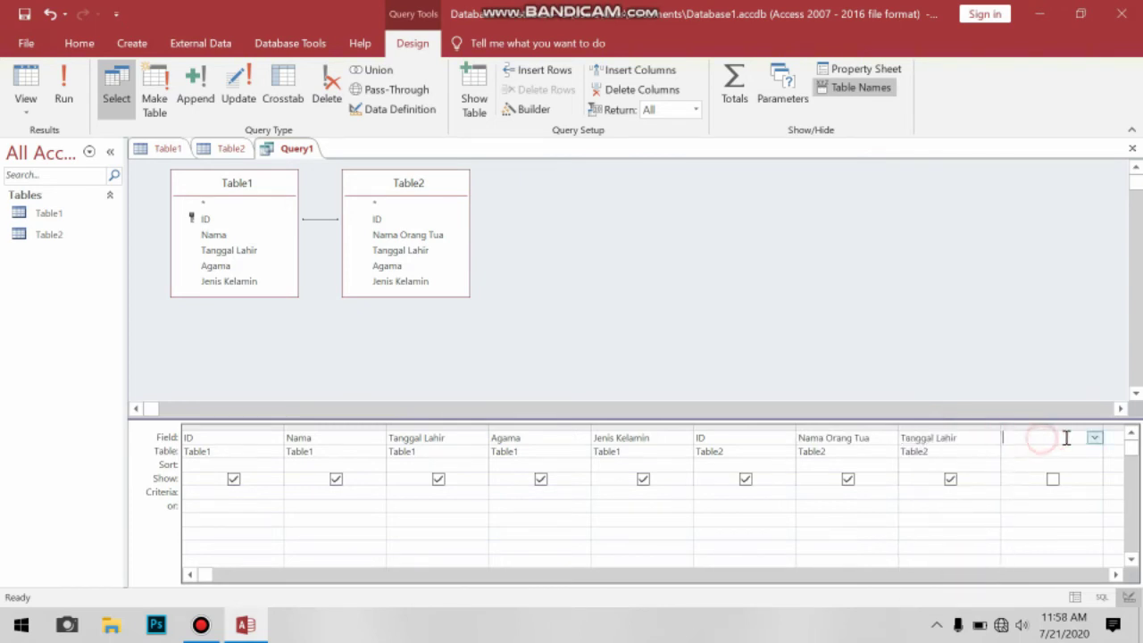
{"action": "left_click", "coordinate": [1094, 437]}
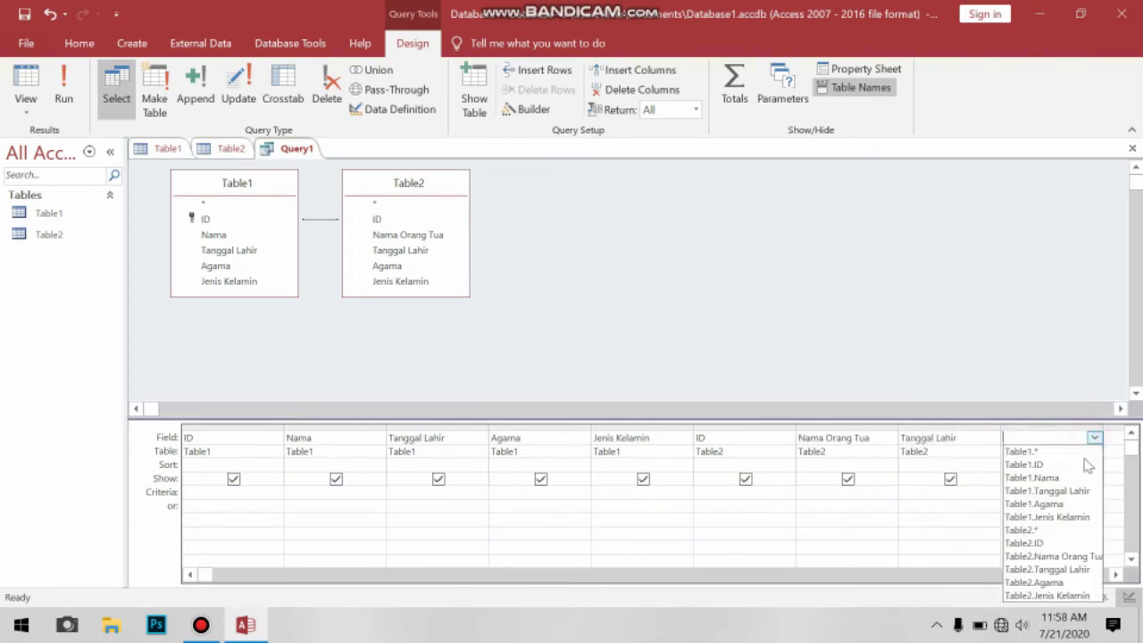
{"action": "left_click", "coordinate": [1068, 582]}
{"action": "left_click", "coordinate": [1115, 574]}
{"action": "left_click", "coordinate": [1115, 574]}
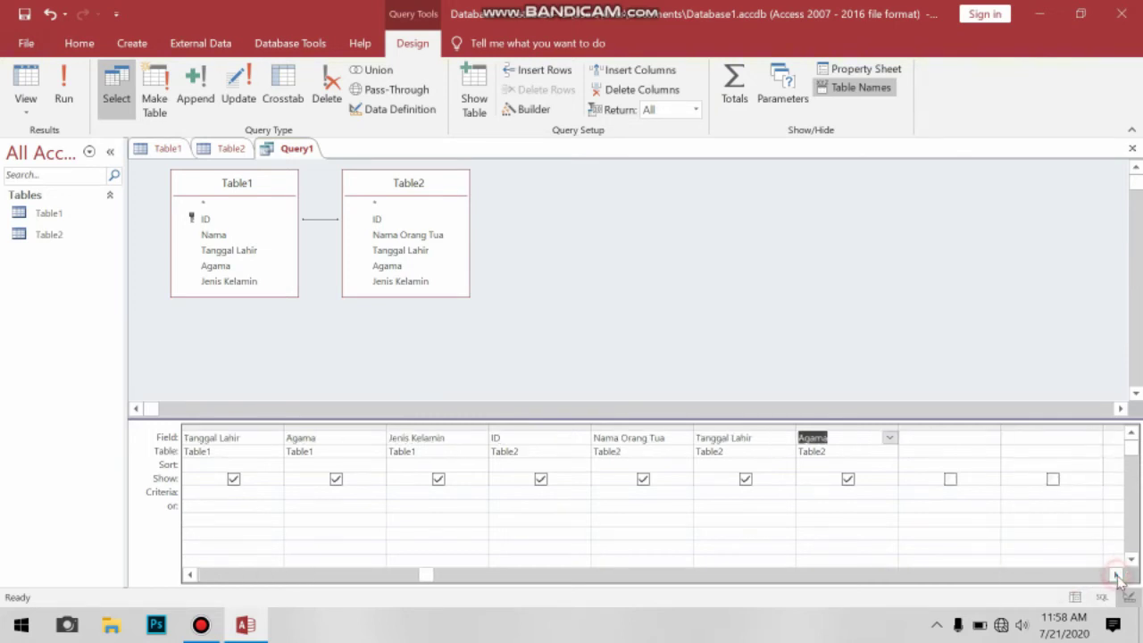
{"action": "left_click", "coordinate": [951, 435]}
{"action": "left_click", "coordinate": [992, 437]}
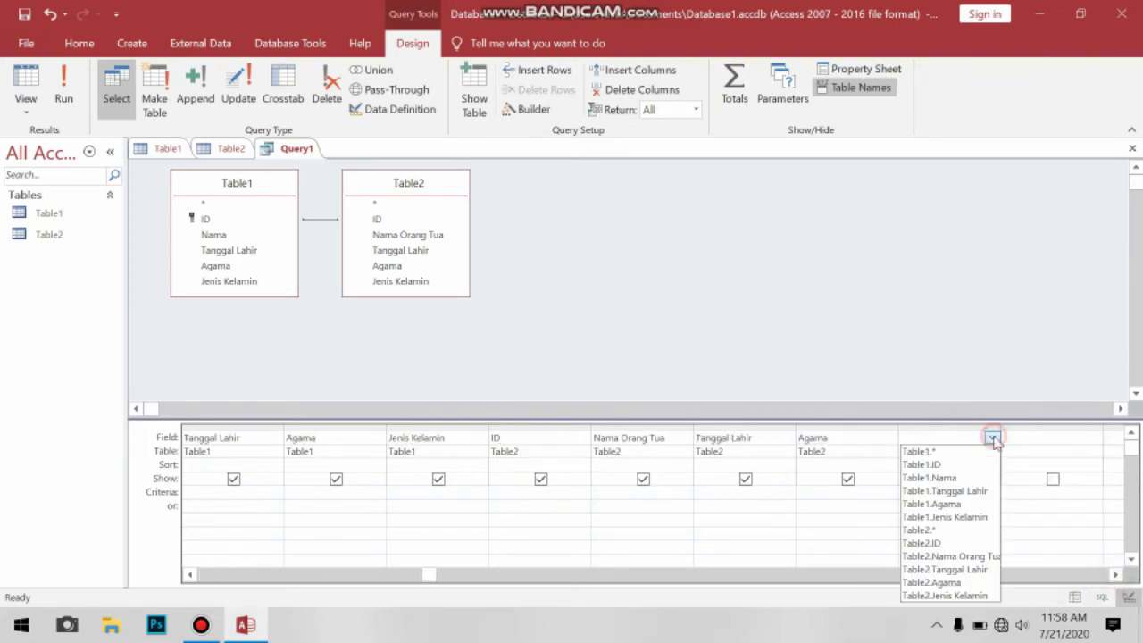
{"action": "left_click", "coordinate": [983, 595]}
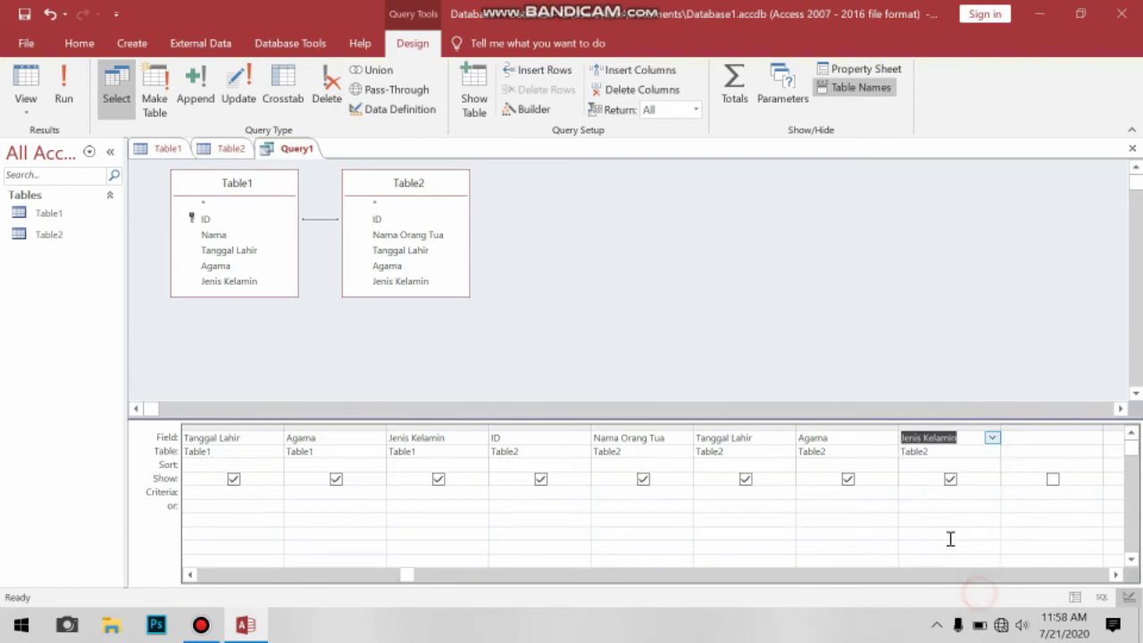
- Show the query in Datasheet View and save it under the name Query1
{"action": "left_click", "coordinate": [24, 113]}
{"action": "left_click", "coordinate": [35, 141]}
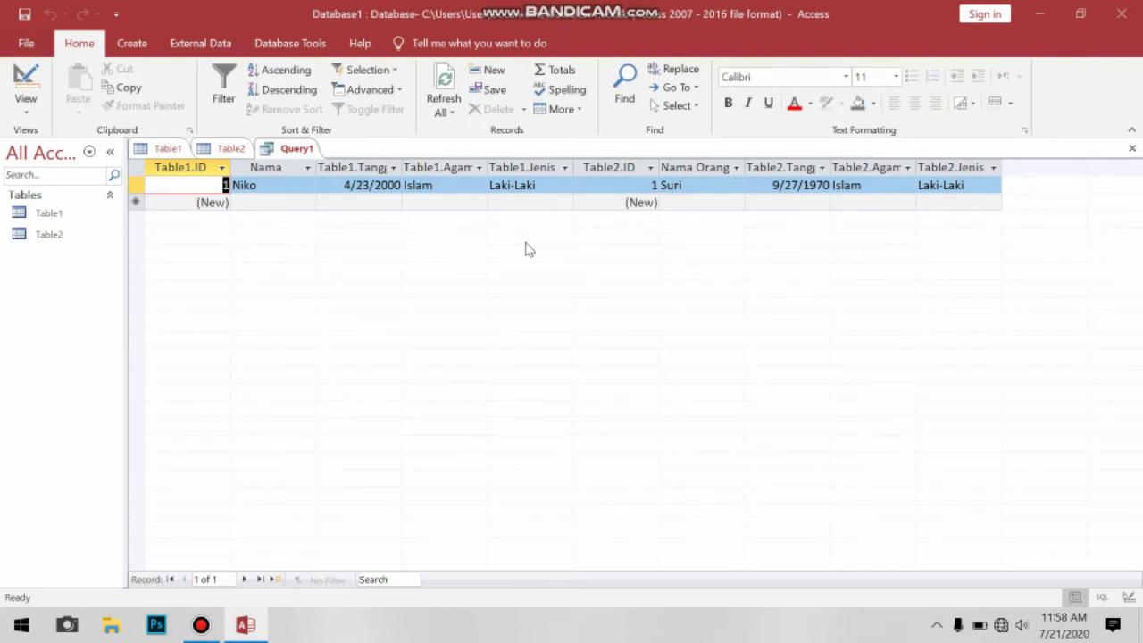
{"action": "right_click", "coordinate": [295, 152]}
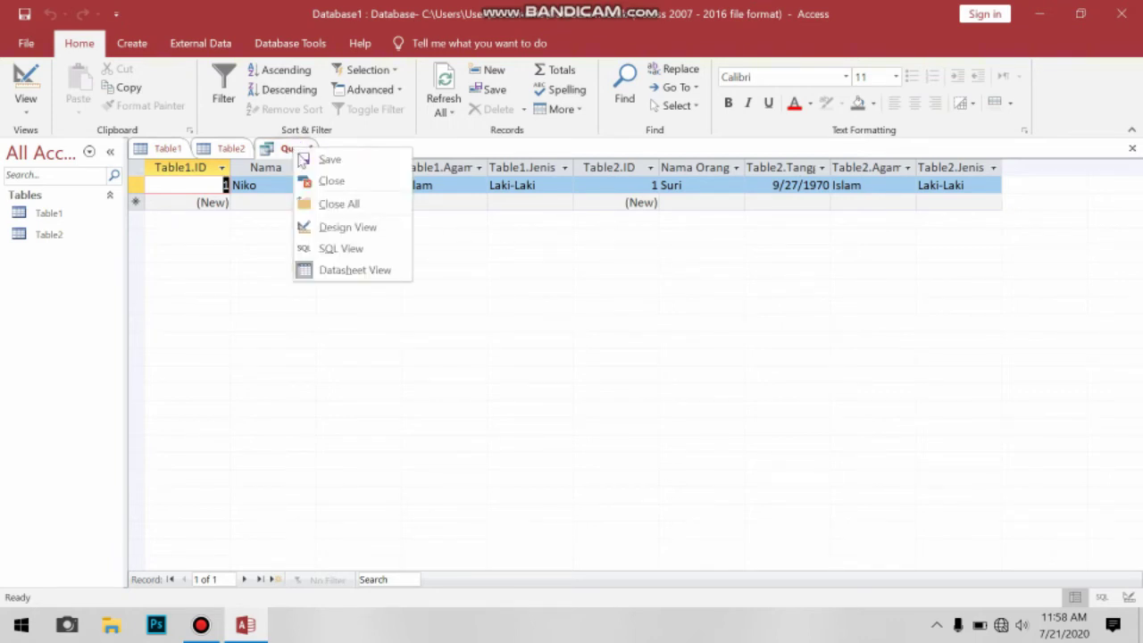
{"action": "left_click", "coordinate": [304, 158]}
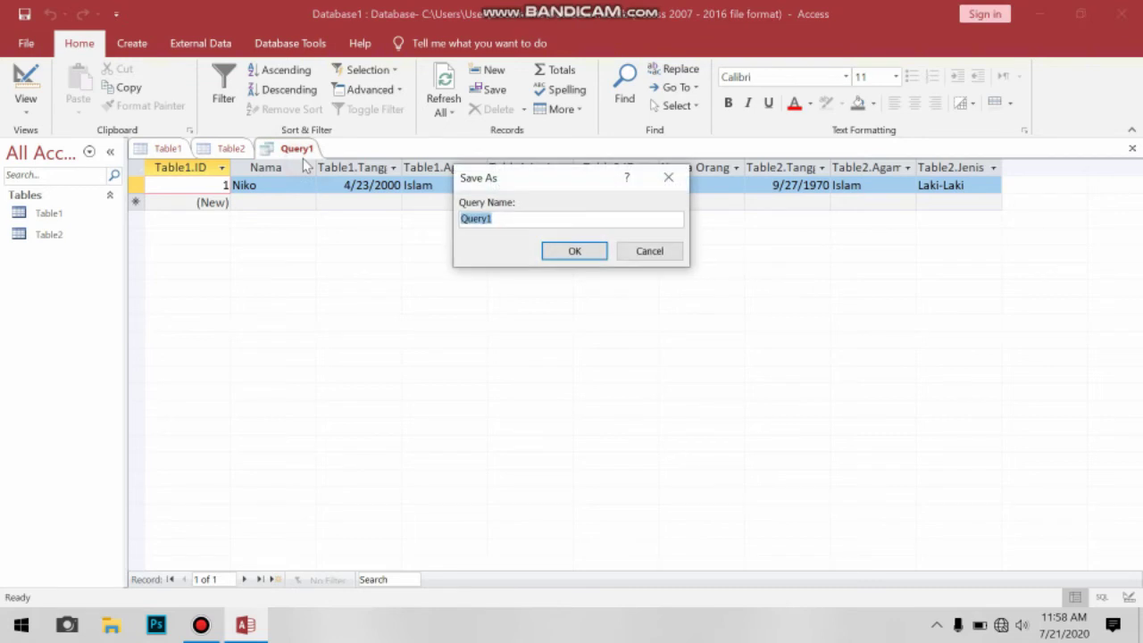
{"action": "left_click", "coordinate": [557, 253]}
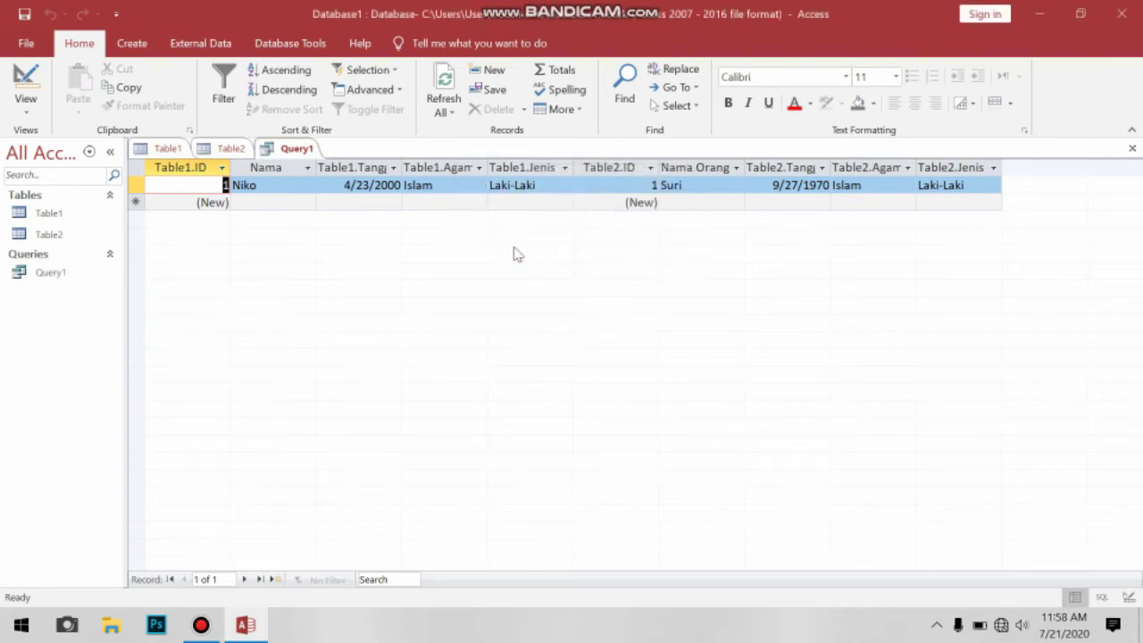
- Start the Form Wizard based on Query1 and include all of its available fields in the form
{"action": "left_click", "coordinate": [70, 283]}
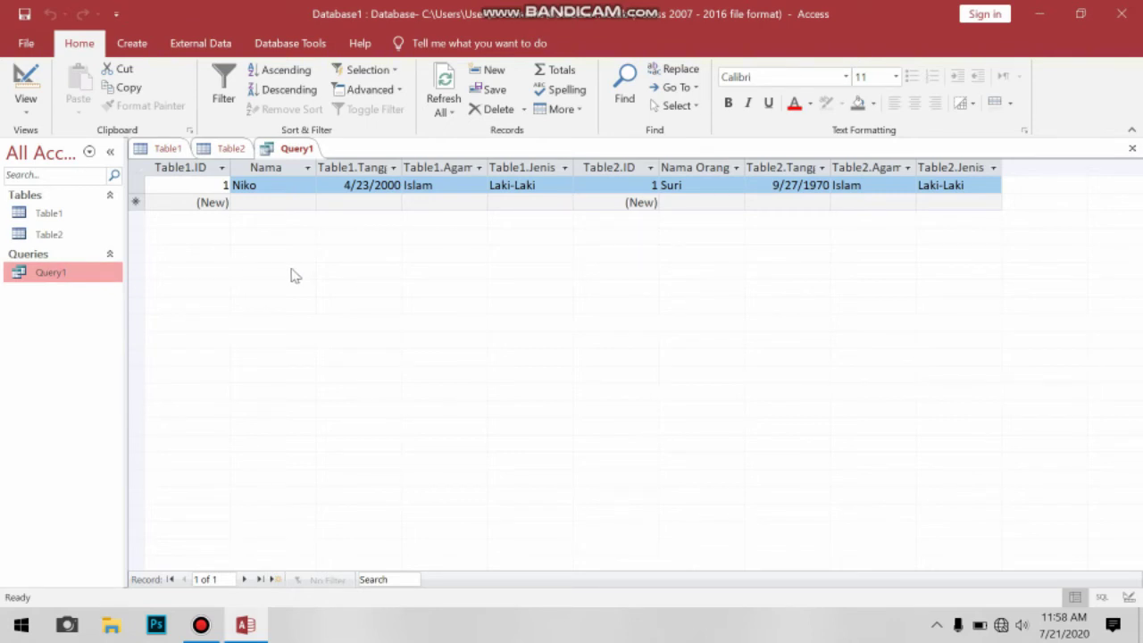
{"action": "left_click", "coordinate": [134, 47]}
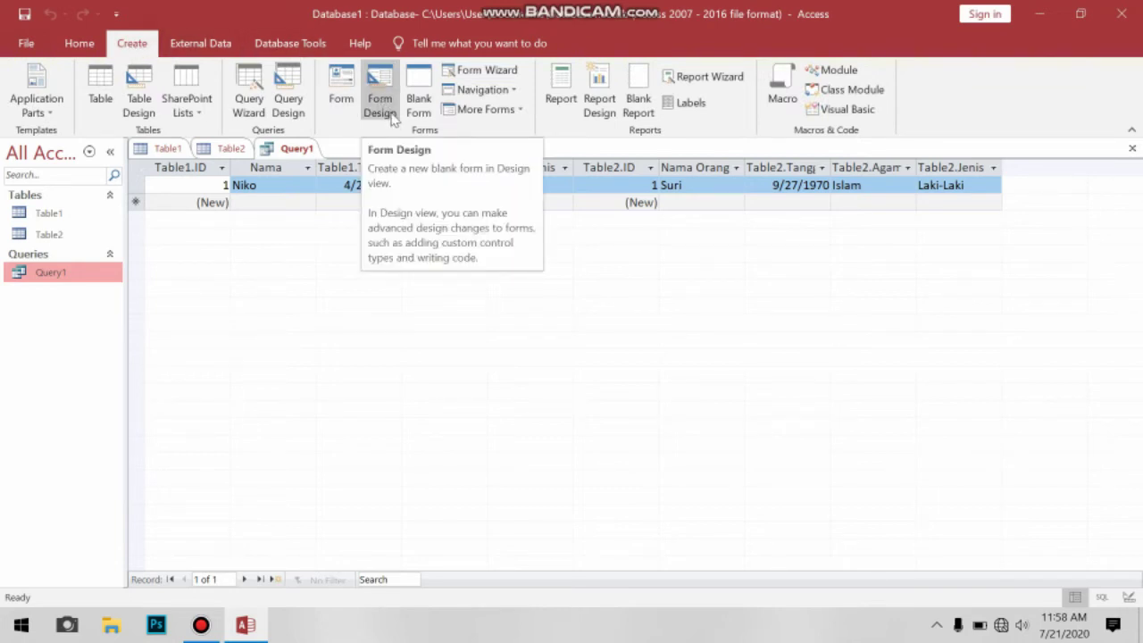
{"action": "left_click", "coordinate": [473, 76]}
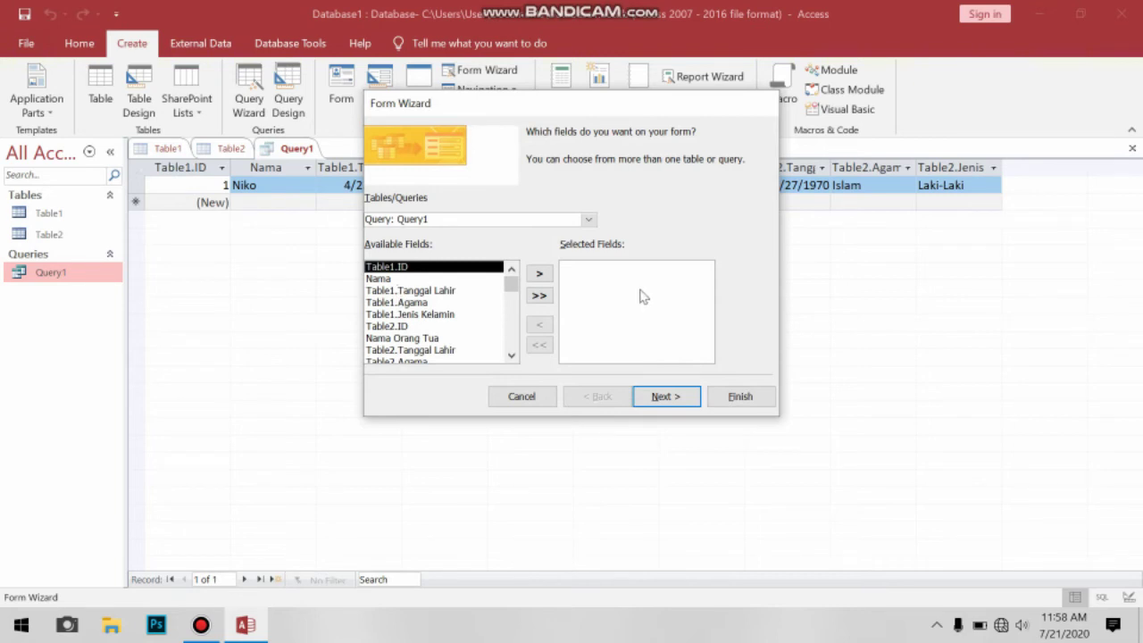
{"action": "left_click", "coordinate": [539, 296]}
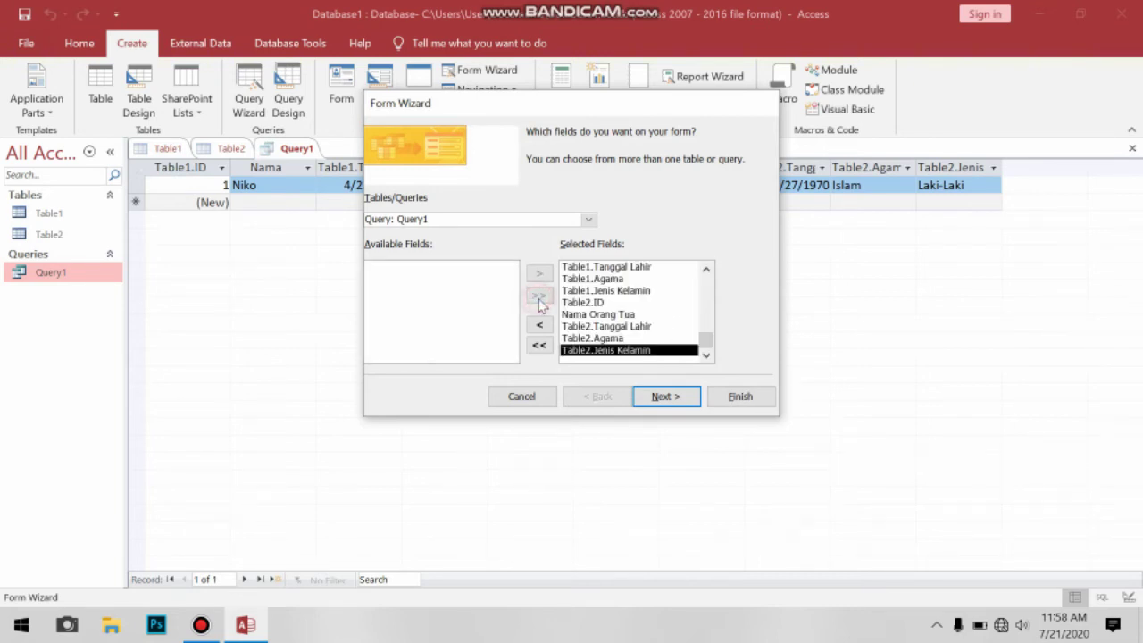
- Finish the form with the default layout and the title Query1, opening it to view or enter information
{"action": "left_click", "coordinate": [671, 401]}
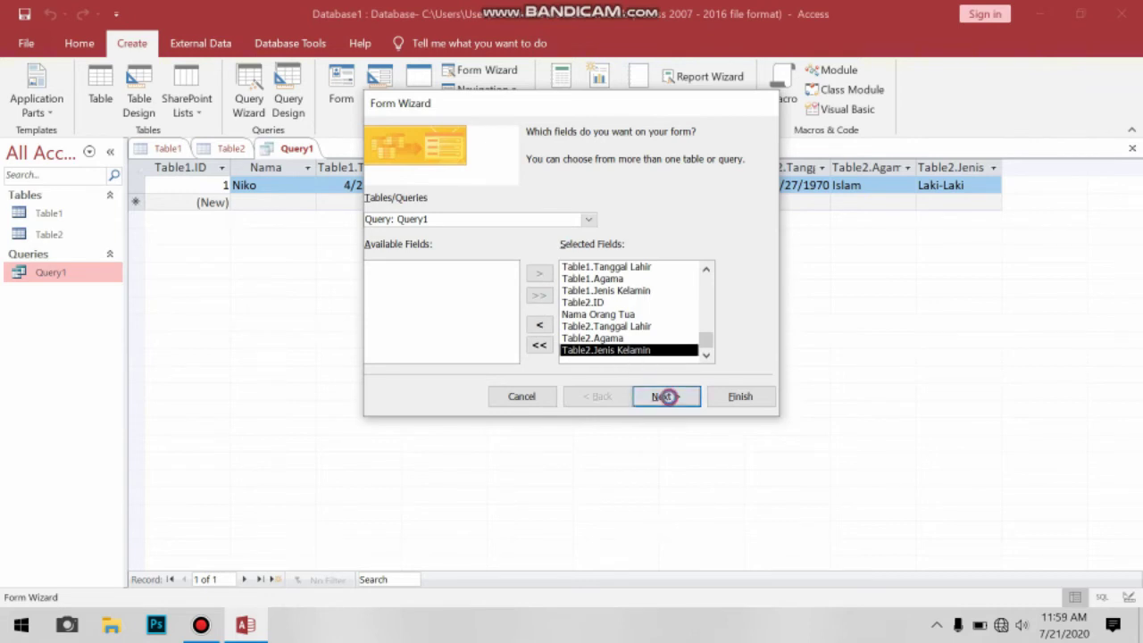
{"action": "left_click", "coordinate": [673, 402]}
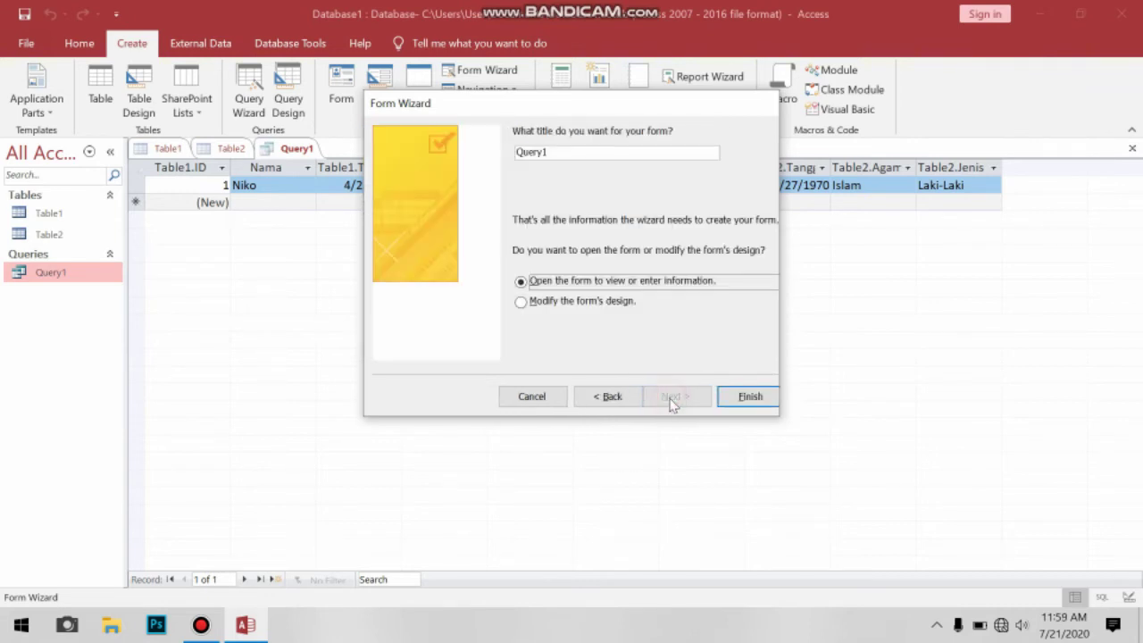
{"action": "left_click", "coordinate": [732, 402]}
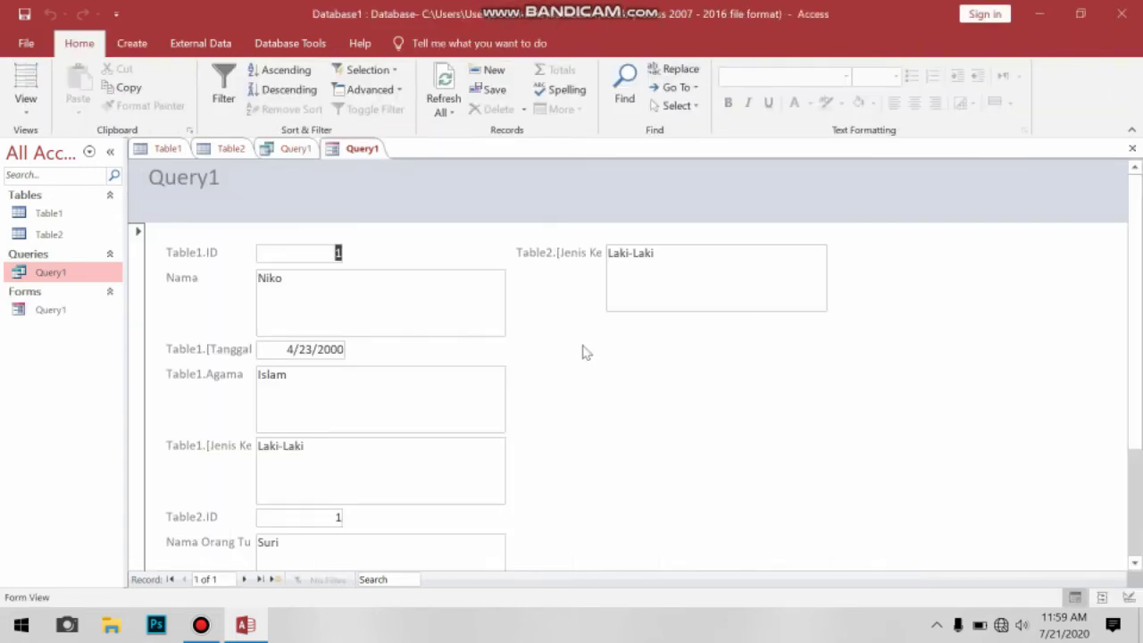
- Look over the finished Query1 form and switch it to Design View
{"action": "scroll", "coordinate": [583, 352], "scroll_direction": "down", "scroll_amount": 3}
{"action": "scroll", "coordinate": [582, 352], "scroll_direction": "up", "scroll_amount": 3}
{"action": "scroll", "coordinate": [582, 353], "scroll_direction": "down", "scroll_amount": 3}
{"action": "scroll", "coordinate": [584, 358], "scroll_direction": "up", "scroll_amount": 3}
{"action": "left_click", "coordinate": [22, 110]}
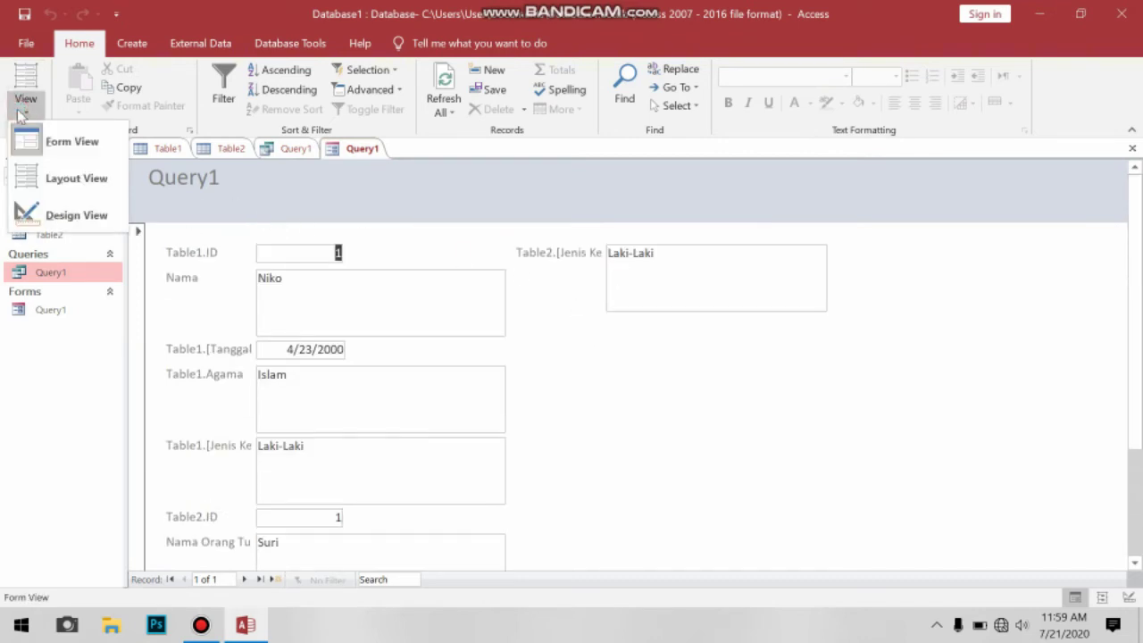
{"action": "left_click", "coordinate": [73, 217]}
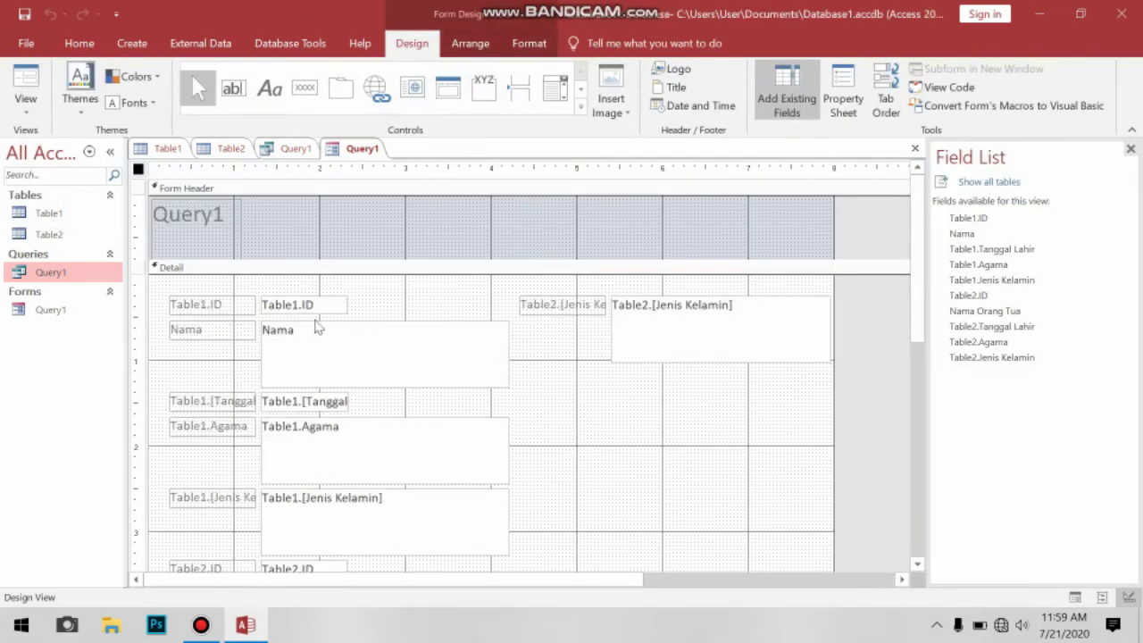
- Extend the form's Detail section downward to about the 7.5 mark on the vertical ruler
{"action": "scroll", "coordinate": [563, 384], "scroll_direction": "down", "scroll_amount": 5}
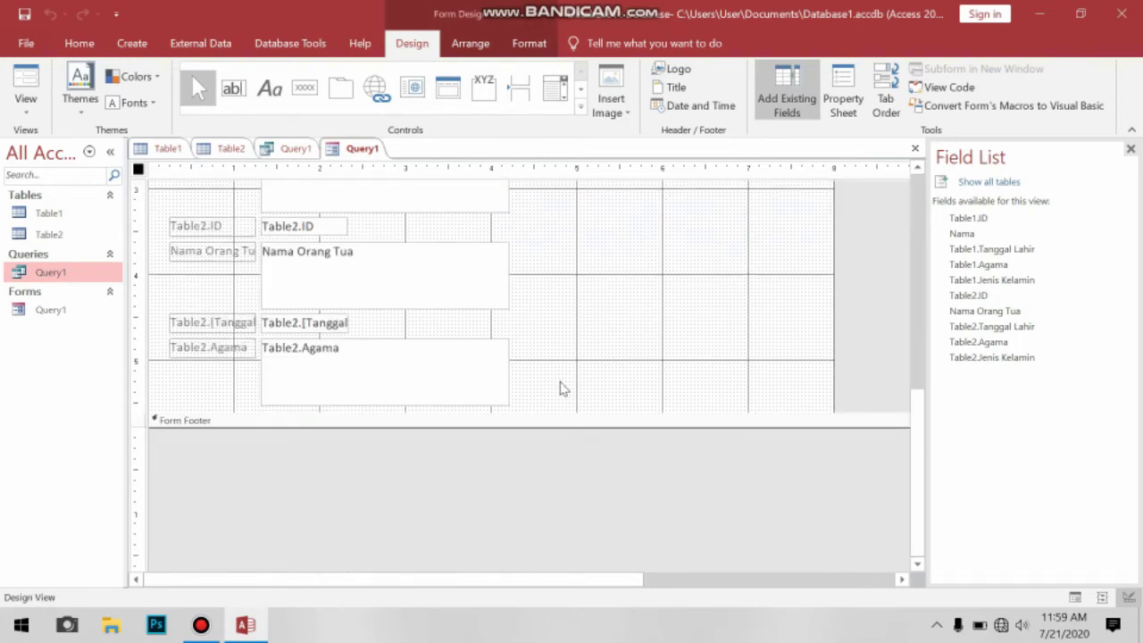
{"action": "left_click_drag", "start_coordinate": [523, 413], "coordinate": [522, 574]}
{"action": "scroll", "coordinate": [552, 474], "scroll_direction": "down", "scroll_amount": 4}
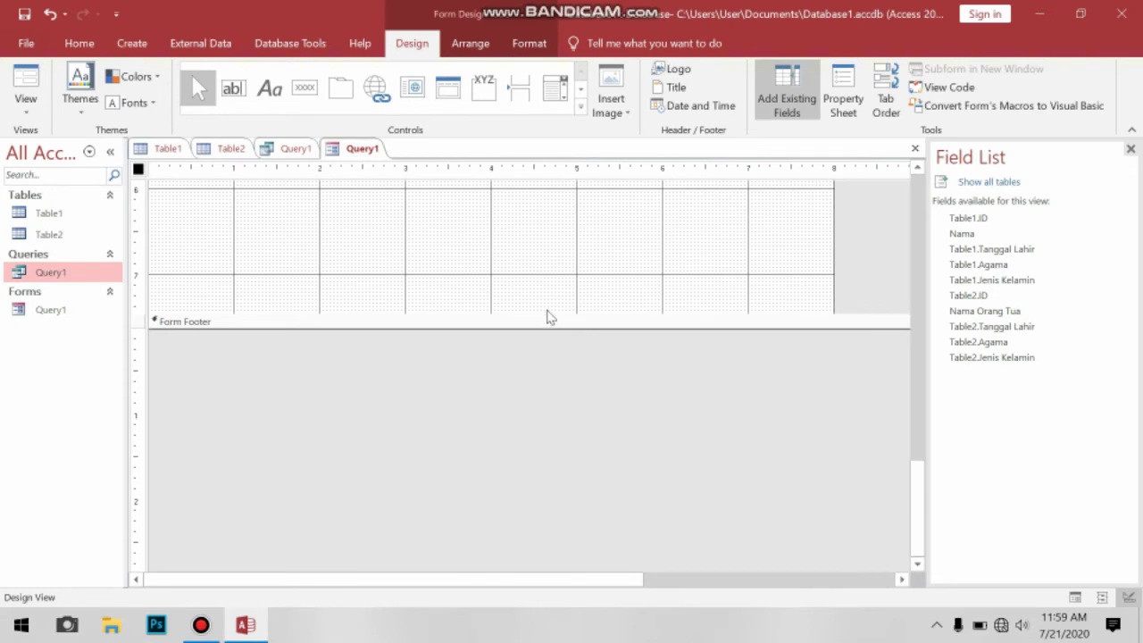
{"action": "scroll", "coordinate": [563, 375], "scroll_direction": "up", "scroll_amount": 10}
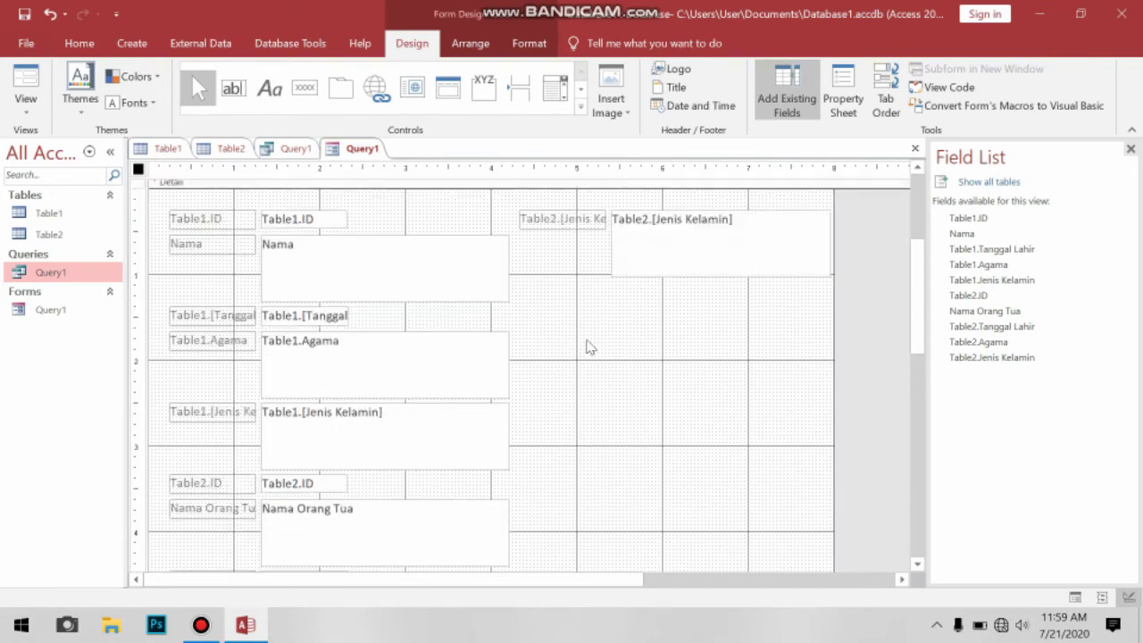
- Move the Table2 Jenis Kelamin field and its label from the second column to below Table2.Agama in the first column
{"action": "left_click_drag", "start_coordinate": [525, 284], "coordinate": [784, 439]}
{"action": "left_click_drag", "start_coordinate": [658, 365], "coordinate": [307, 314]}
{"action": "scroll", "coordinate": [631, 296], "scroll_direction": "up", "scroll_amount": 5}
{"action": "scroll", "coordinate": [630, 294], "scroll_direction": "down", "scroll_amount": 1}
{"action": "scroll", "coordinate": [626, 299], "scroll_direction": "up", "scroll_amount": 2}
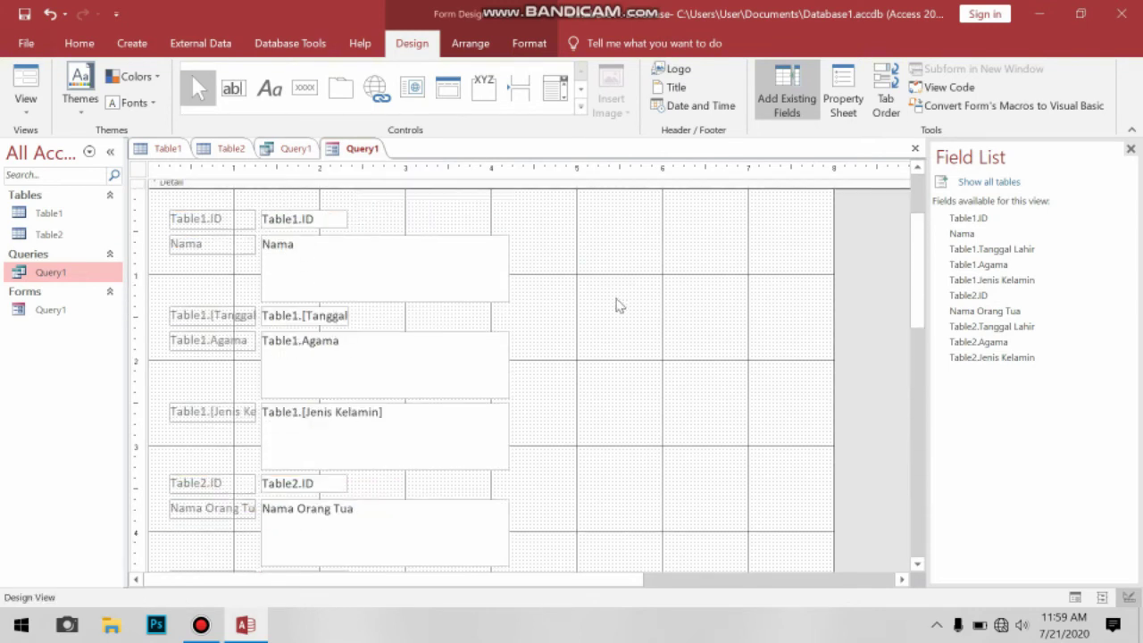
- Shift all the Detail section's fields and labels together about 1.5 ruler units to the right, and clear the selection
{"action": "left_click", "coordinate": [153, 199]}
{"action": "left_click_drag", "start_coordinate": [153, 199], "coordinate": [543, 490]}
{"action": "left_click_drag", "start_coordinate": [510, 349], "coordinate": [635, 342]}
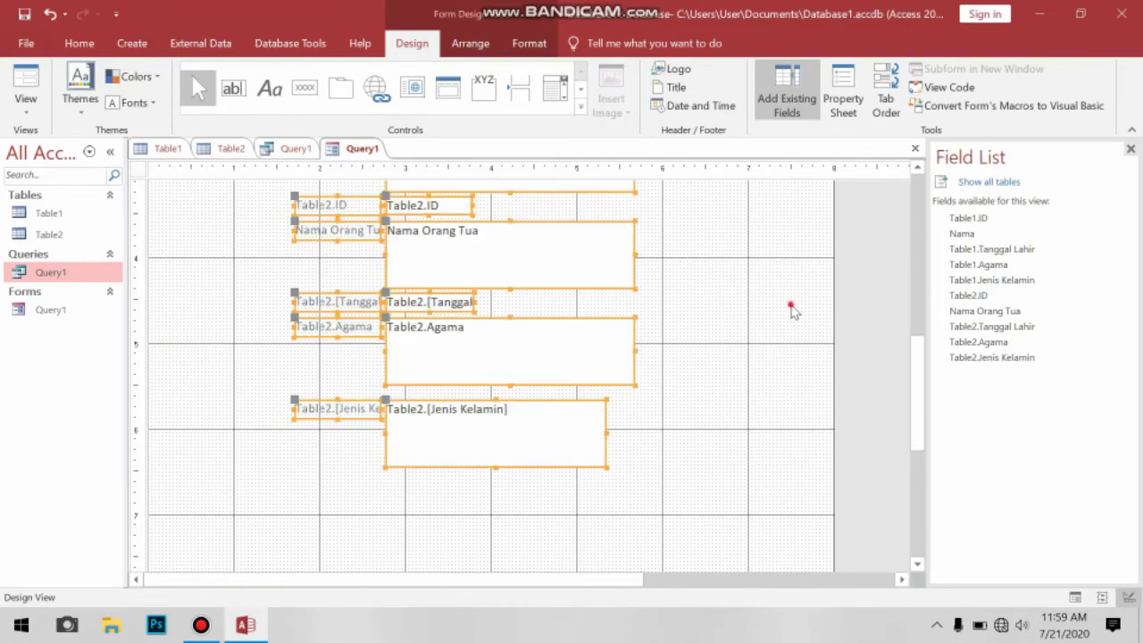
{"action": "left_click", "coordinate": [298, 340]}
{"action": "scroll", "coordinate": [311, 286], "scroll_direction": "up", "scroll_amount": 4}
{"action": "scroll", "coordinate": [309, 290], "scroll_direction": "down", "scroll_amount": 1}
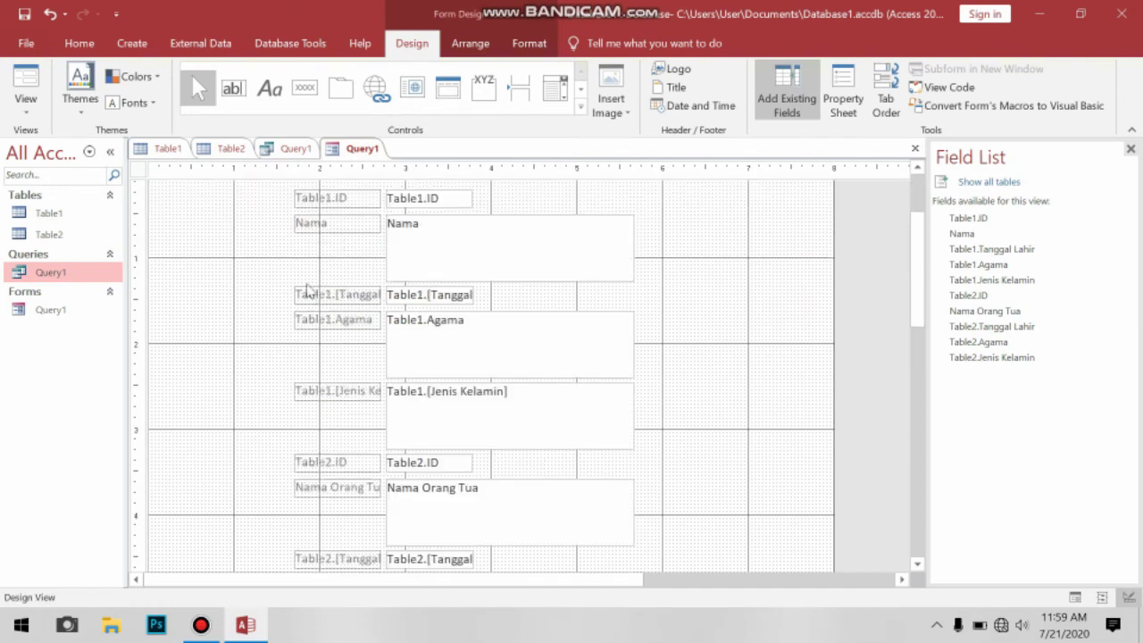
- Move the Table1 Tanggal Lahir, Agama and Jenis Kelamin labels about 0.6 ruler units left, separately from their text boxes
{"action": "left_click", "coordinate": [308, 297]}
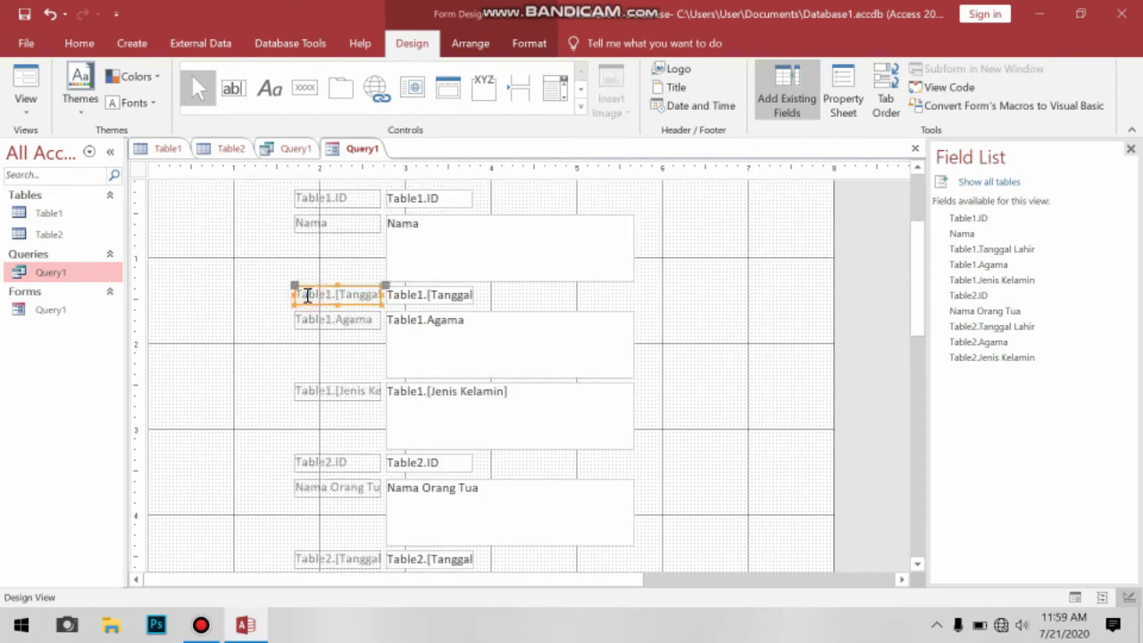
{"action": "left_click_drag", "start_coordinate": [298, 290], "coordinate": [249, 286]}
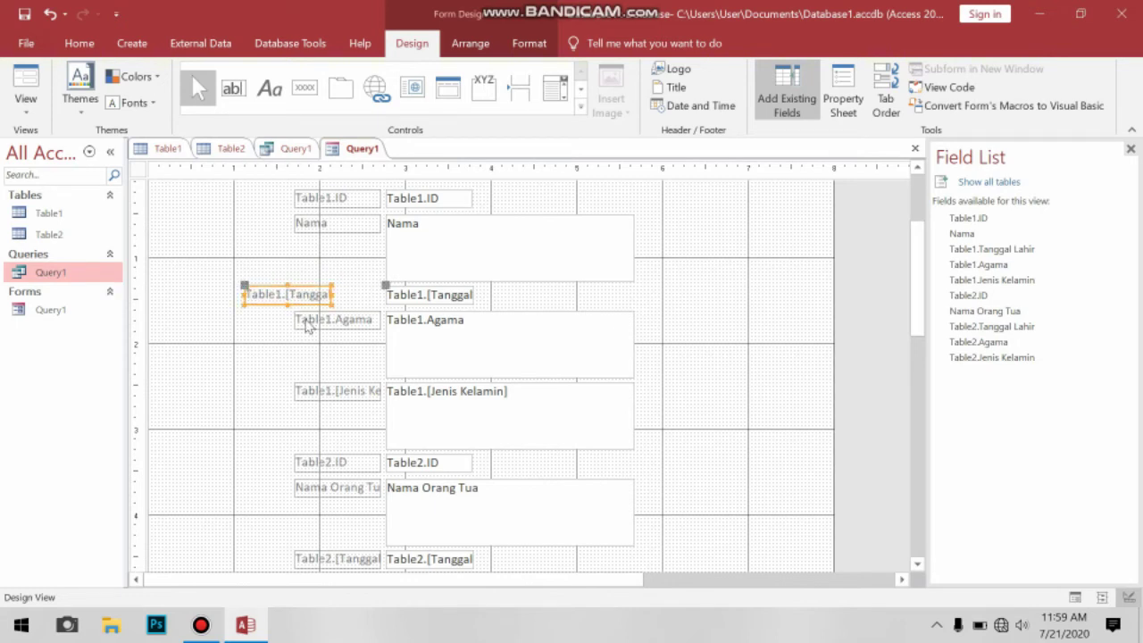
{"action": "left_click", "coordinate": [304, 319]}
{"action": "left_click_drag", "start_coordinate": [303, 319], "coordinate": [245, 315]}
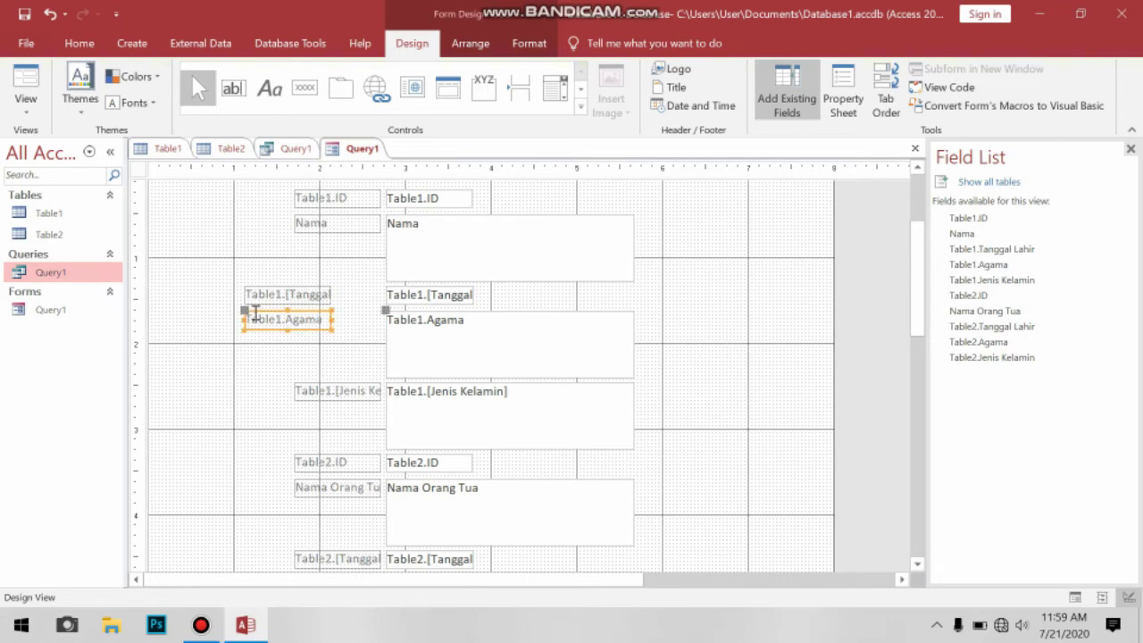
{"action": "left_click_drag", "start_coordinate": [305, 389], "coordinate": [243, 379]}
- Move the Table2.ID and Nama Orang Tua labels left in line with the shifted Table1 labels, and select the Table2 Tanggal Lahir label
{"action": "left_click", "coordinate": [306, 461]}
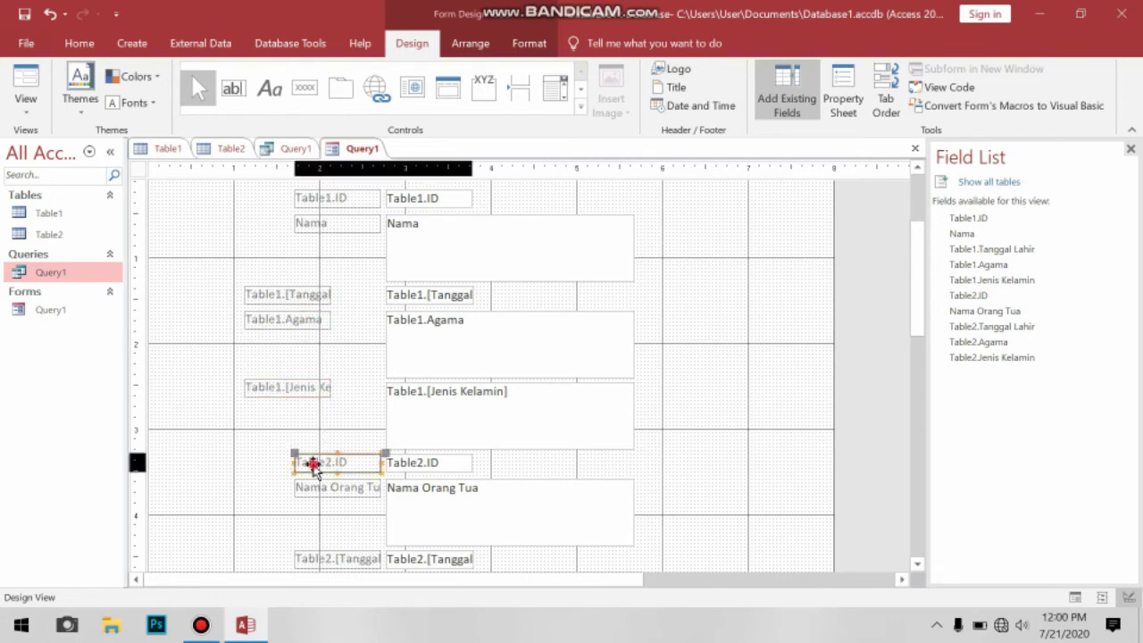
{"action": "left_click_drag", "start_coordinate": [293, 456], "coordinate": [242, 481]}
{"action": "left_click", "coordinate": [348, 493]}
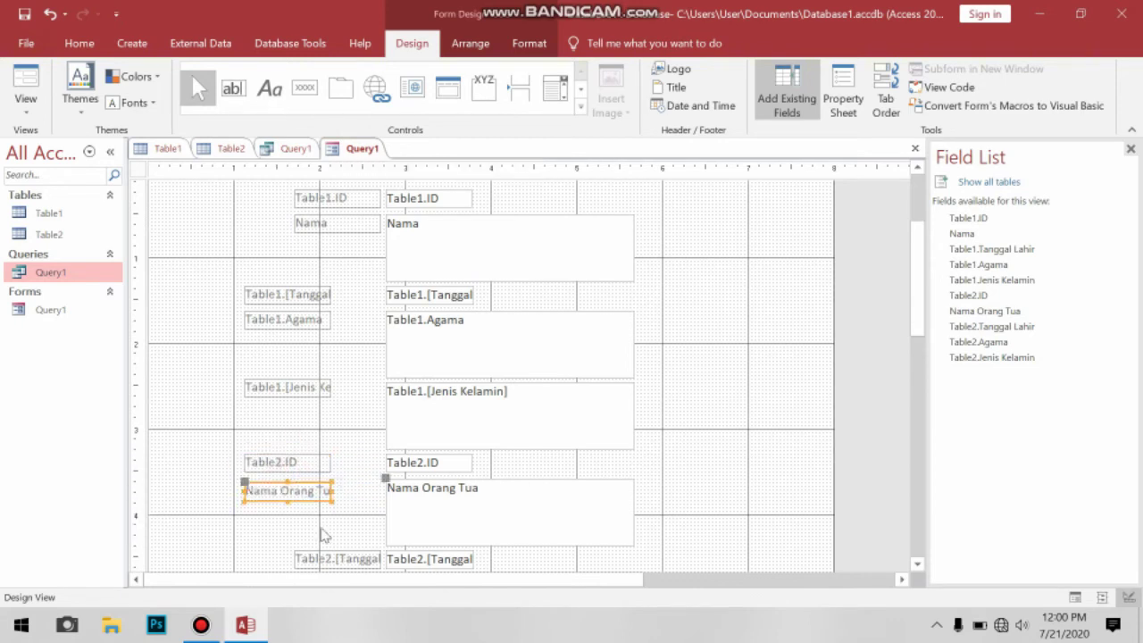
{"action": "left_click", "coordinate": [321, 555]}
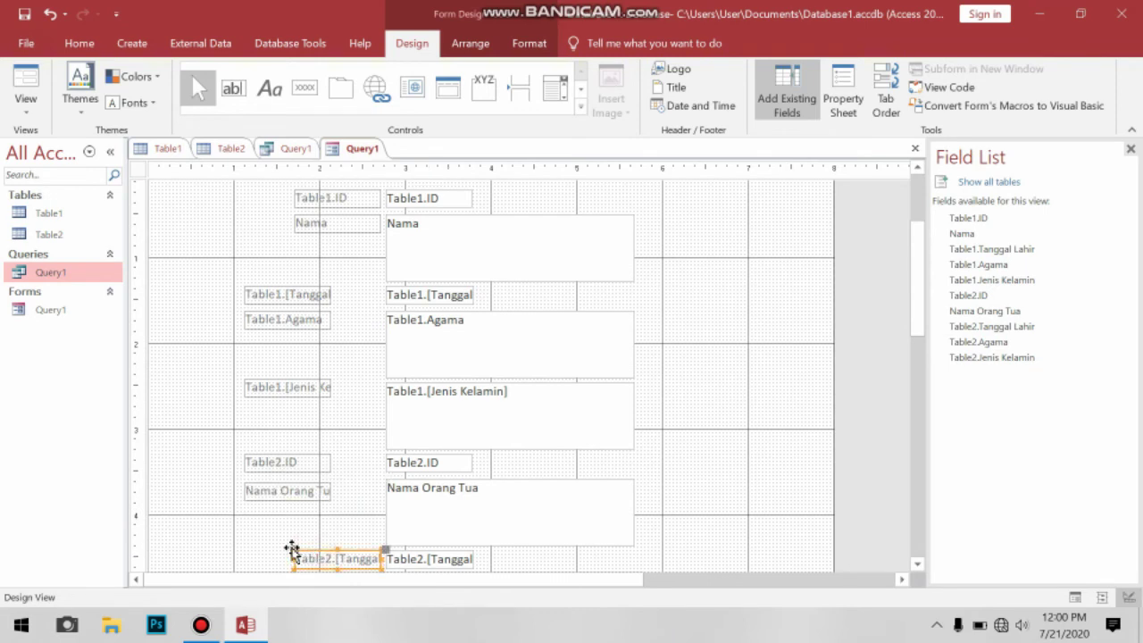